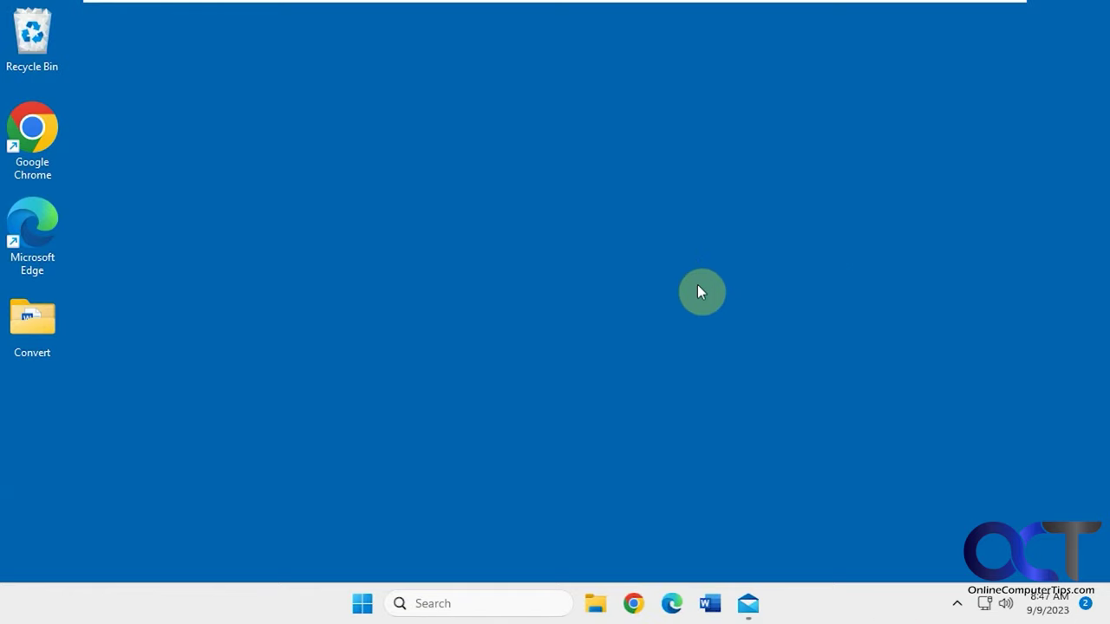
Open Windows Mail, switch to the new Outlook, and maximize its setup window
left_click(745, 605)
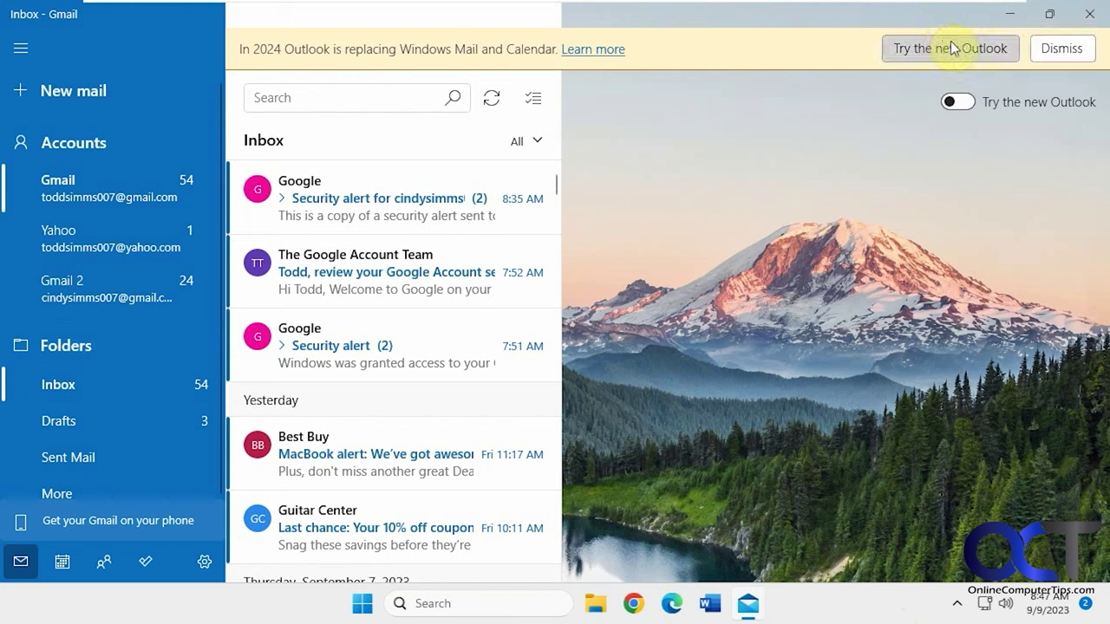
left_click(951, 49)
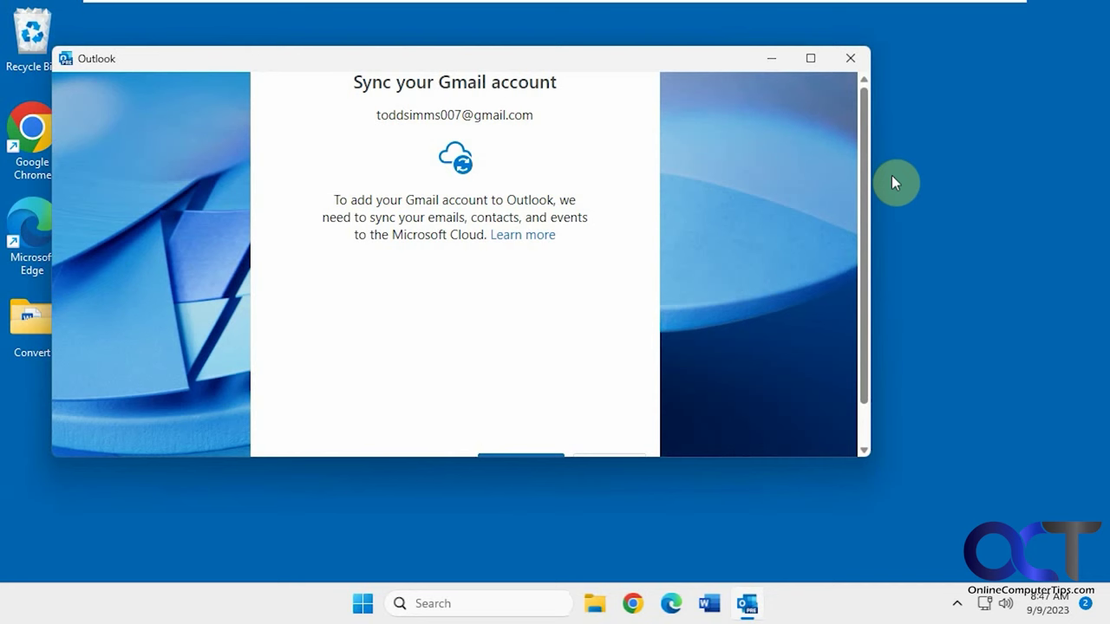
left_click(812, 53)
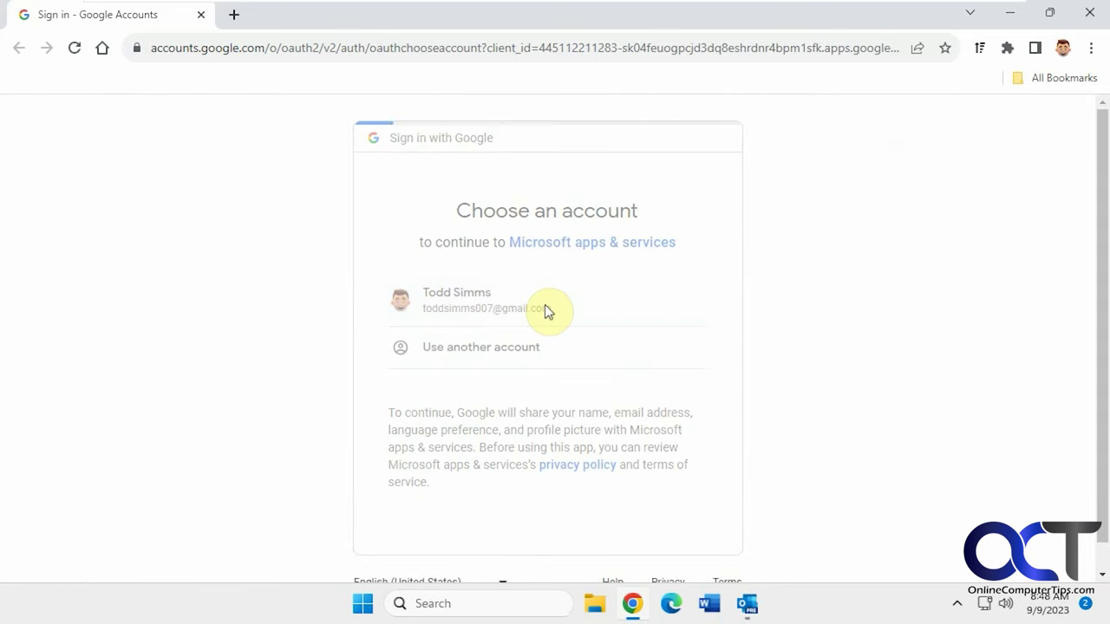
Allow Microsoft apps & services to access the first Gmail account and return to Outlook
scroll(616, 326, "down", 1)
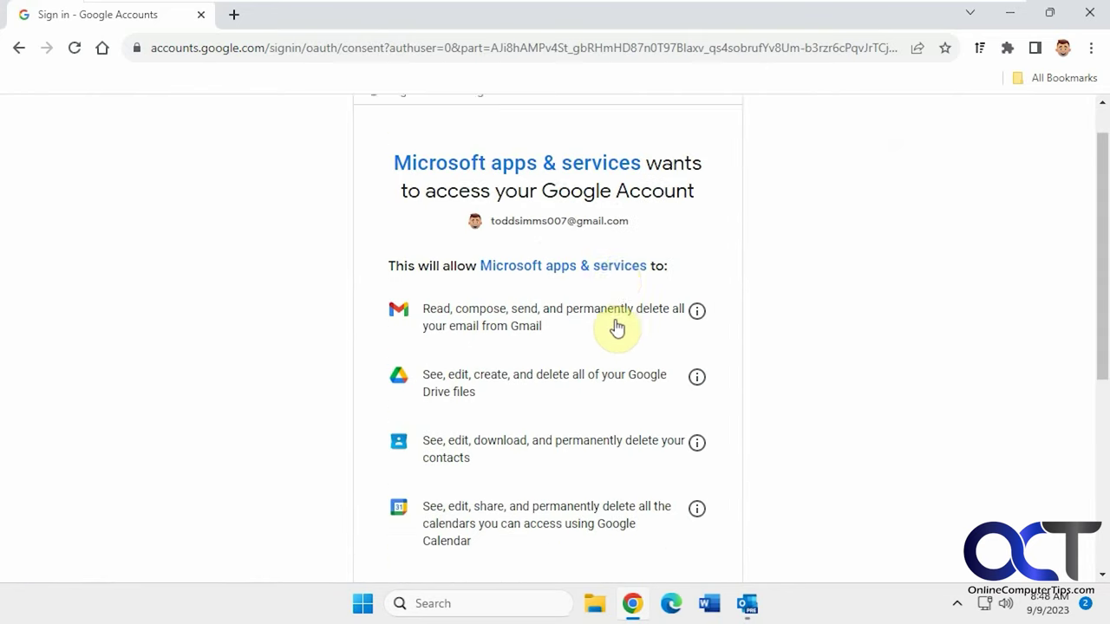
scroll(616, 326, "down", 5)
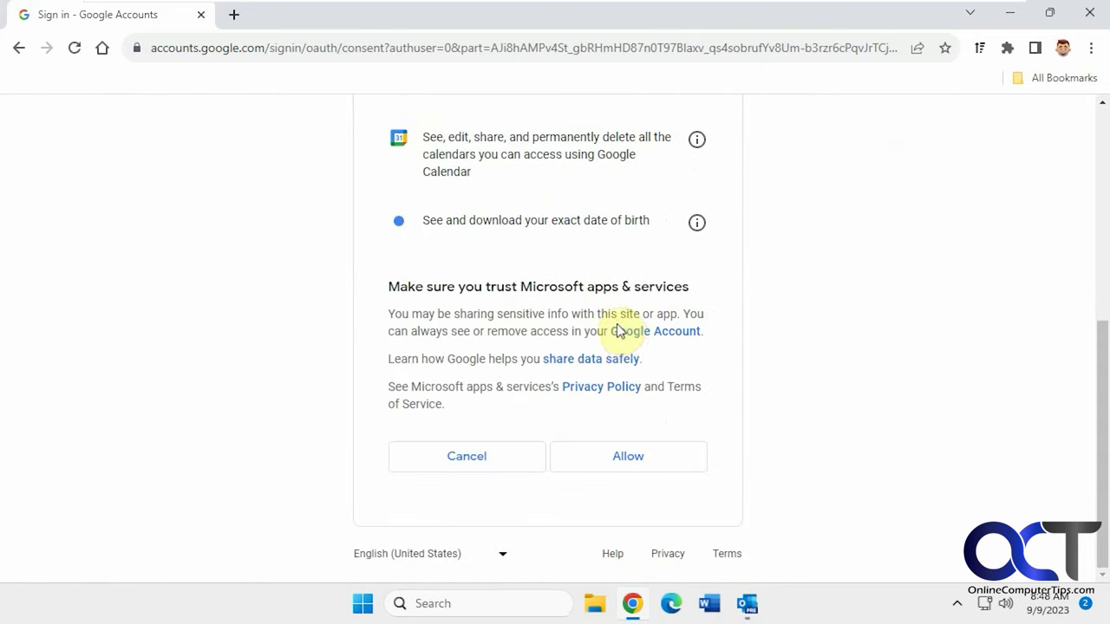
left_click(632, 460)
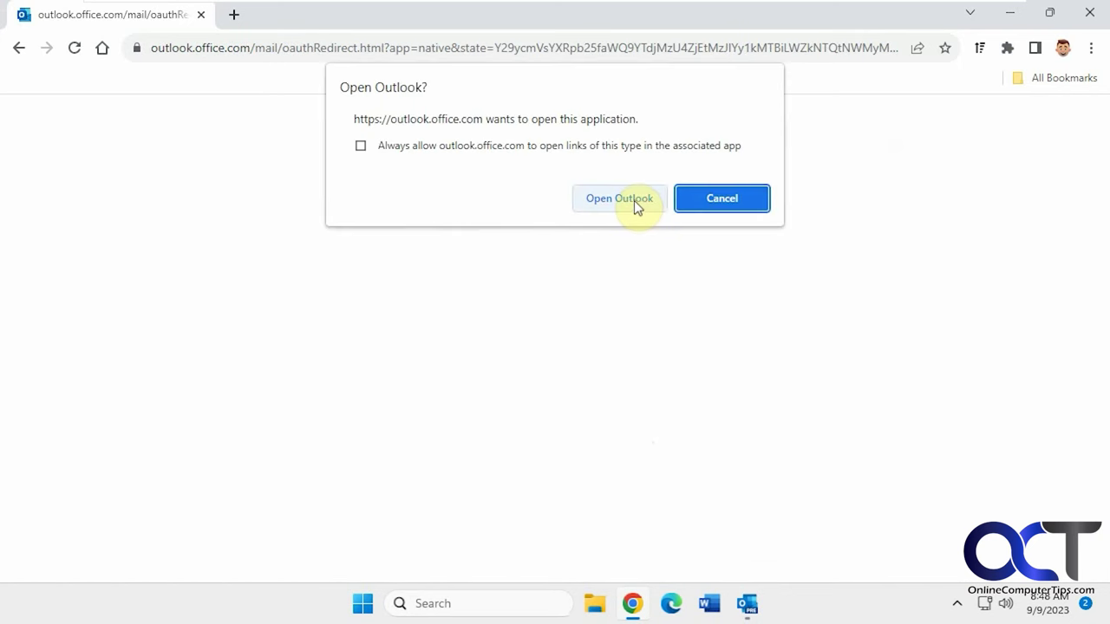
left_click(634, 200)
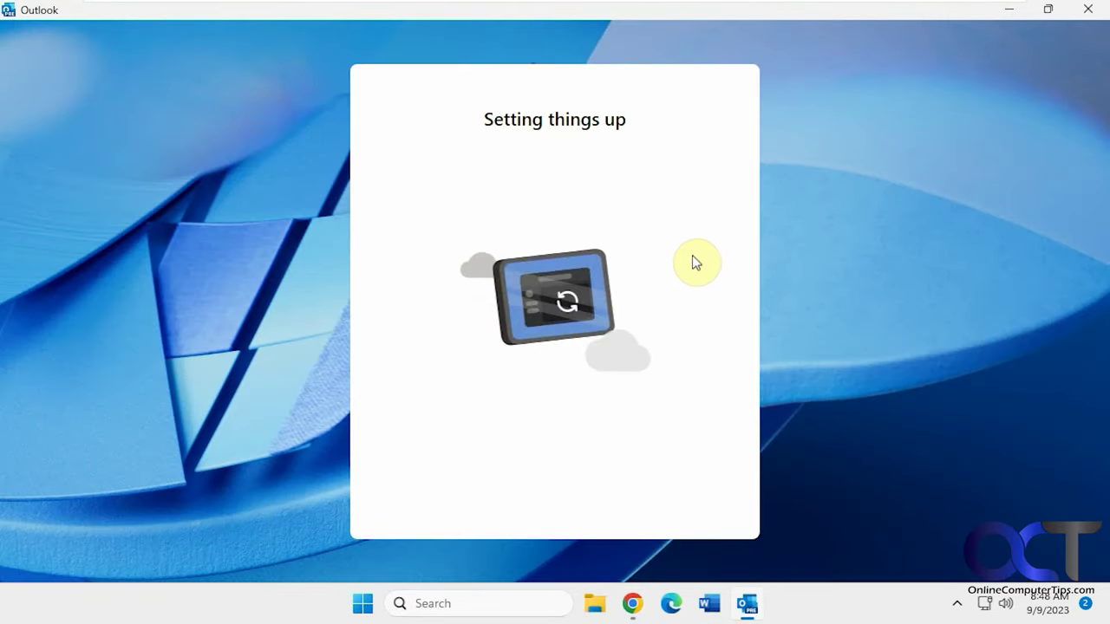
Complete the Outlook privacy setup, choosing not to send optional data
left_click(706, 506)
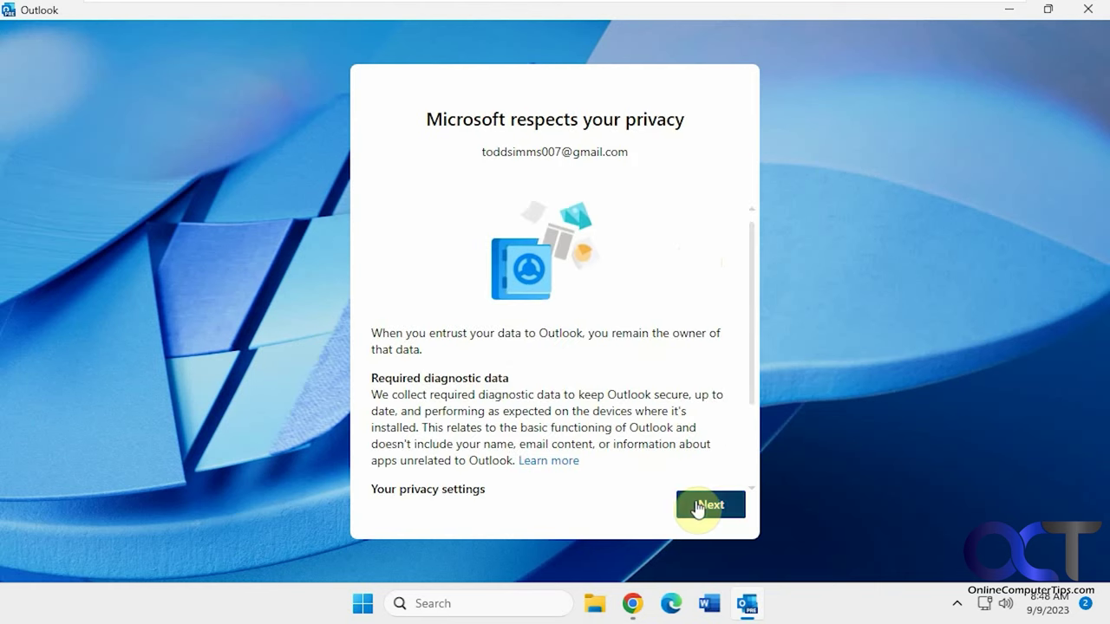
left_click(531, 459)
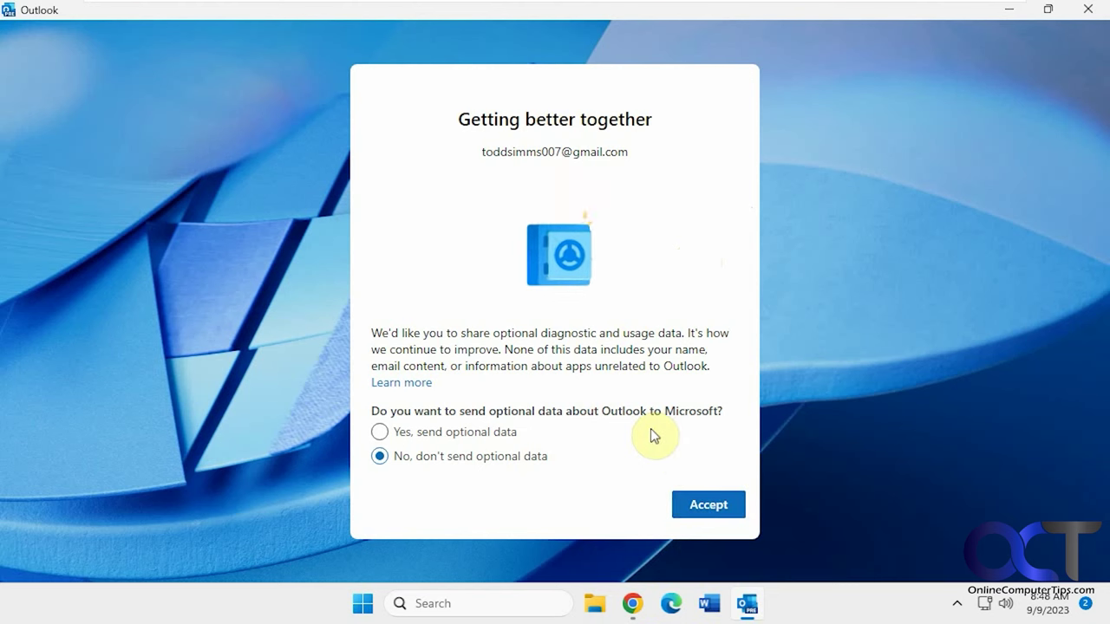
left_click(706, 505)
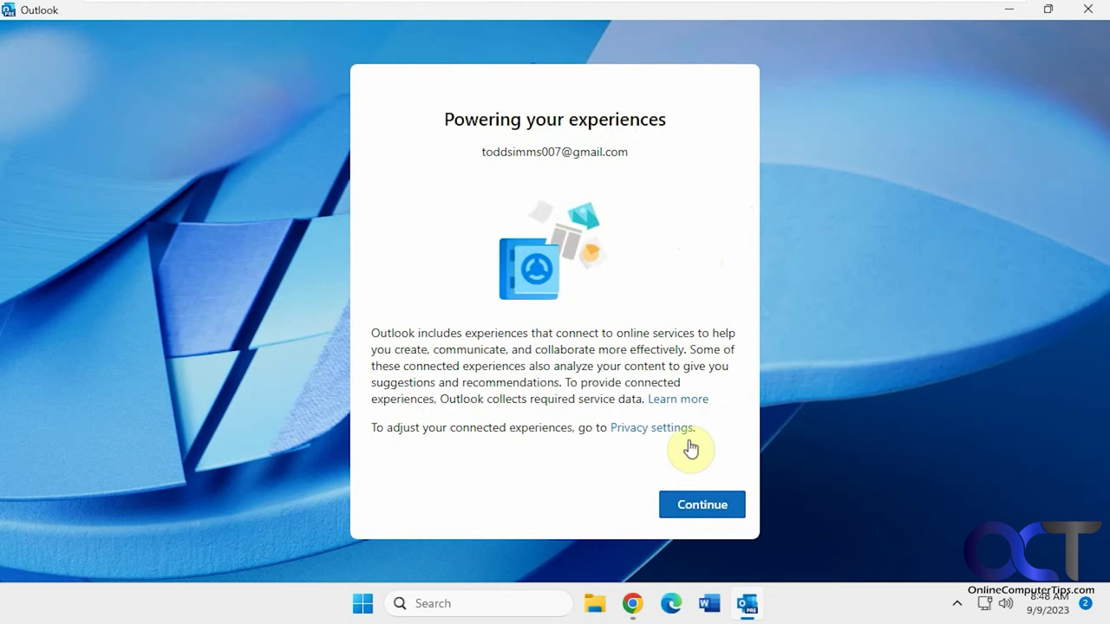
left_click(703, 510)
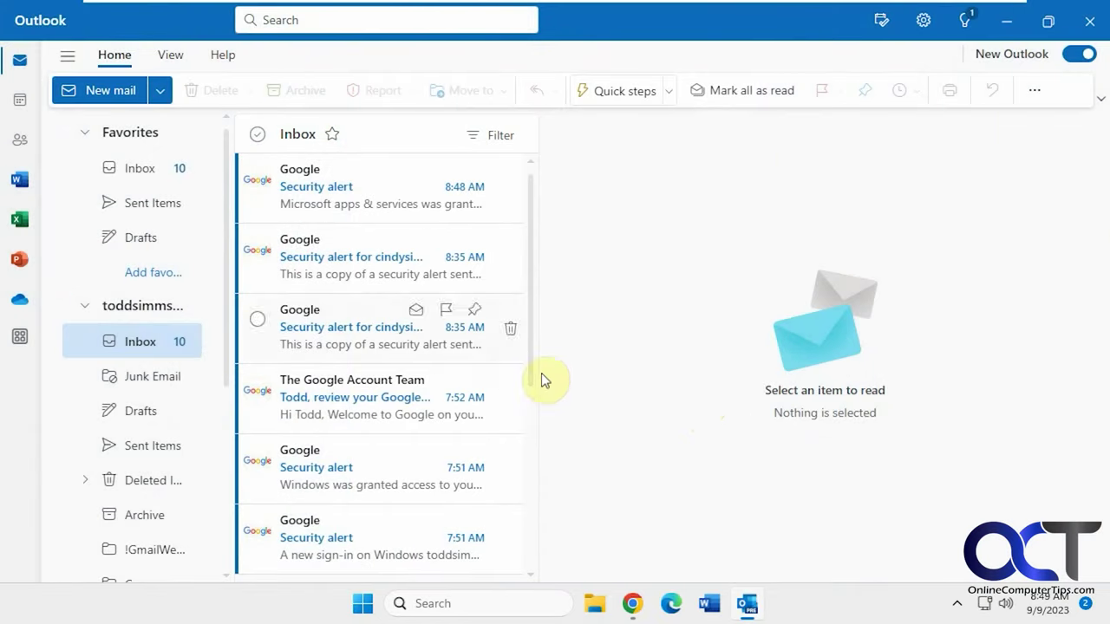
Collapse the first account's folder list and look through the messages in the favorites Inbox
left_click(82, 307)
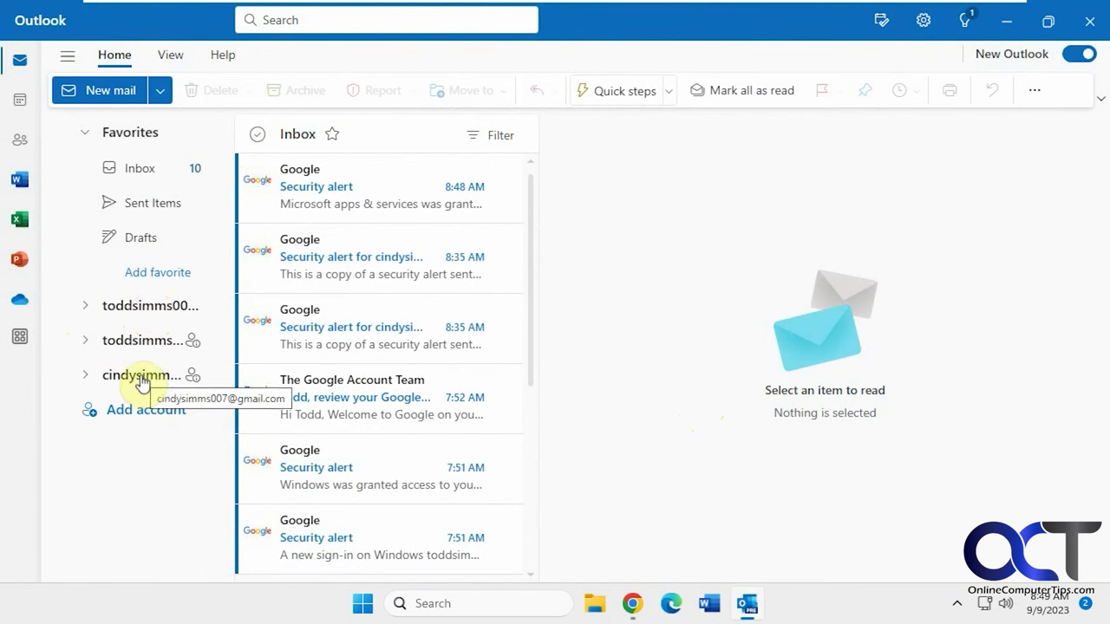
left_click(144, 170)
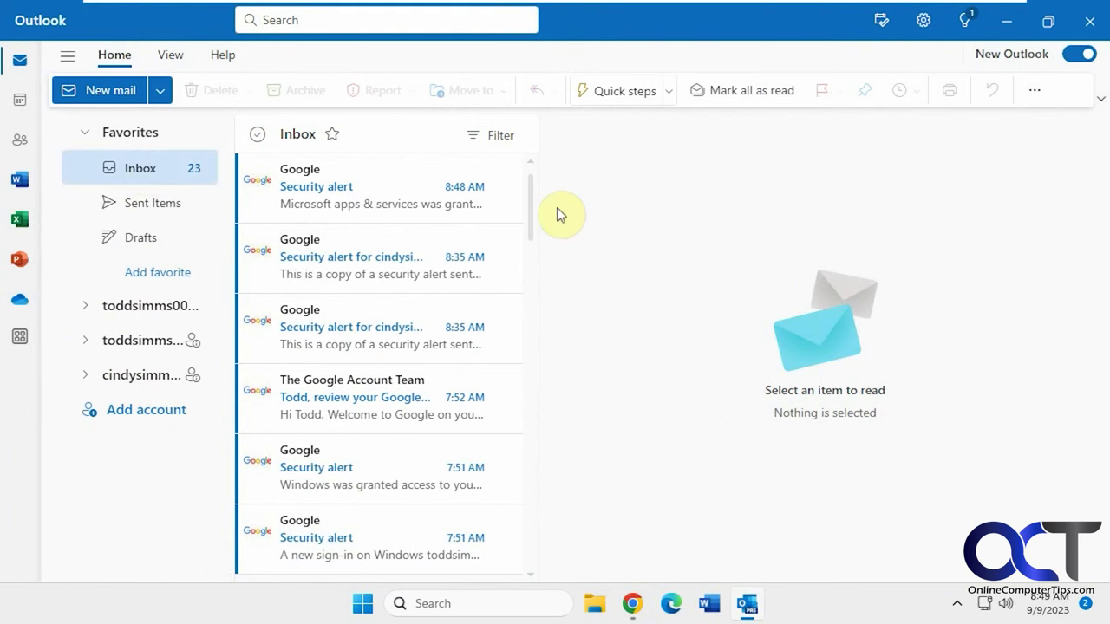
left_click_drag(533, 201, 525, 247)
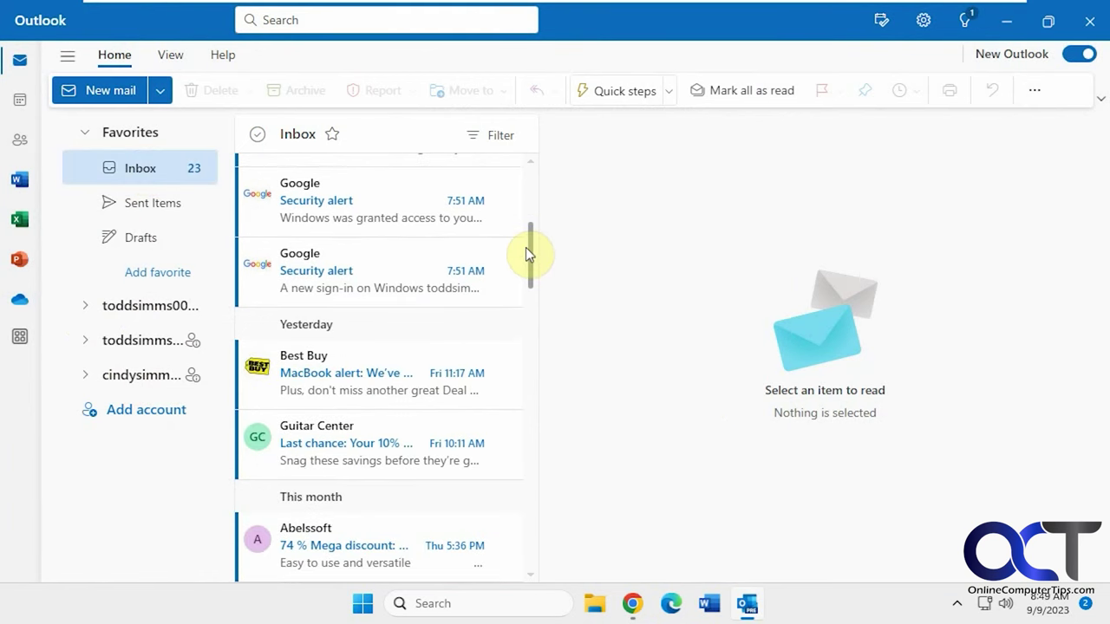
scroll(525, 247, "up", 5)
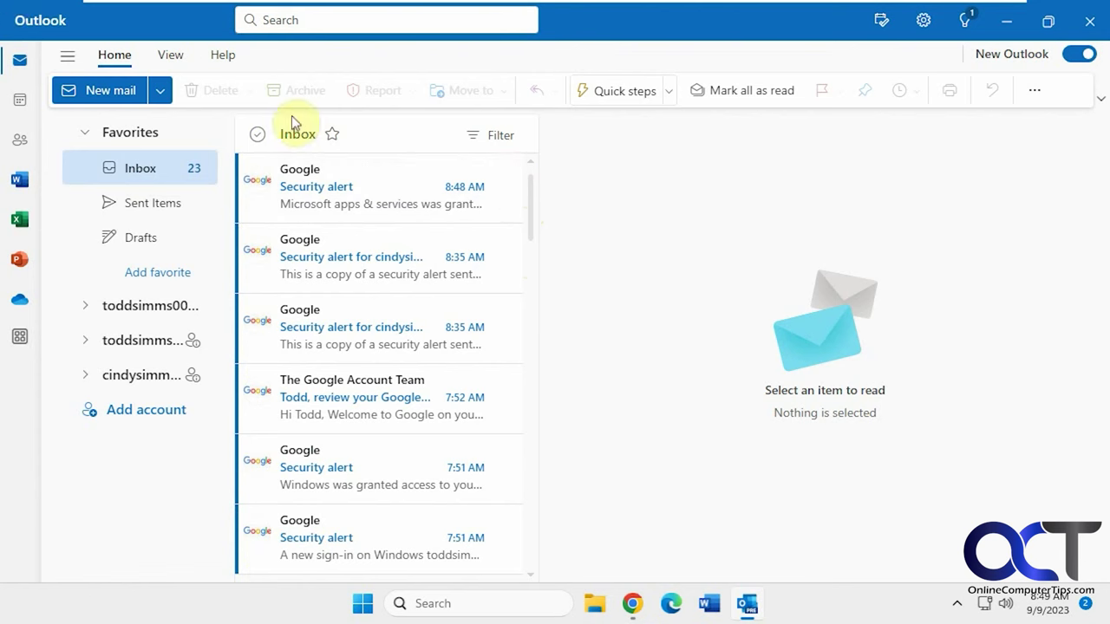
Set the reading pane layout to show on the bottom
left_click(171, 54)
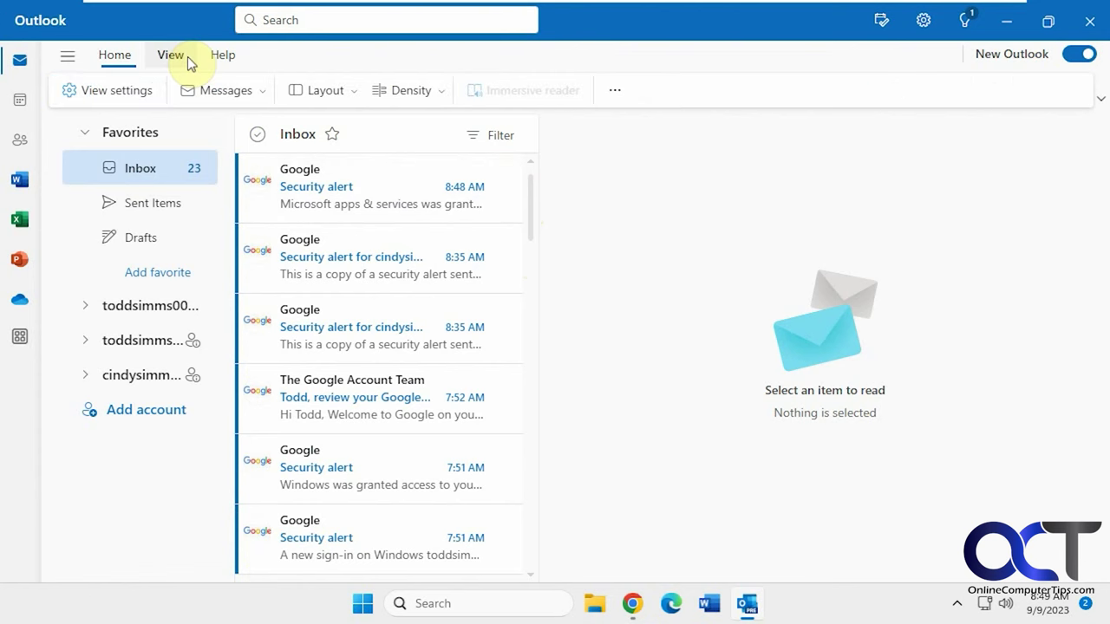
left_click(347, 94)
mouse_move(361, 158)
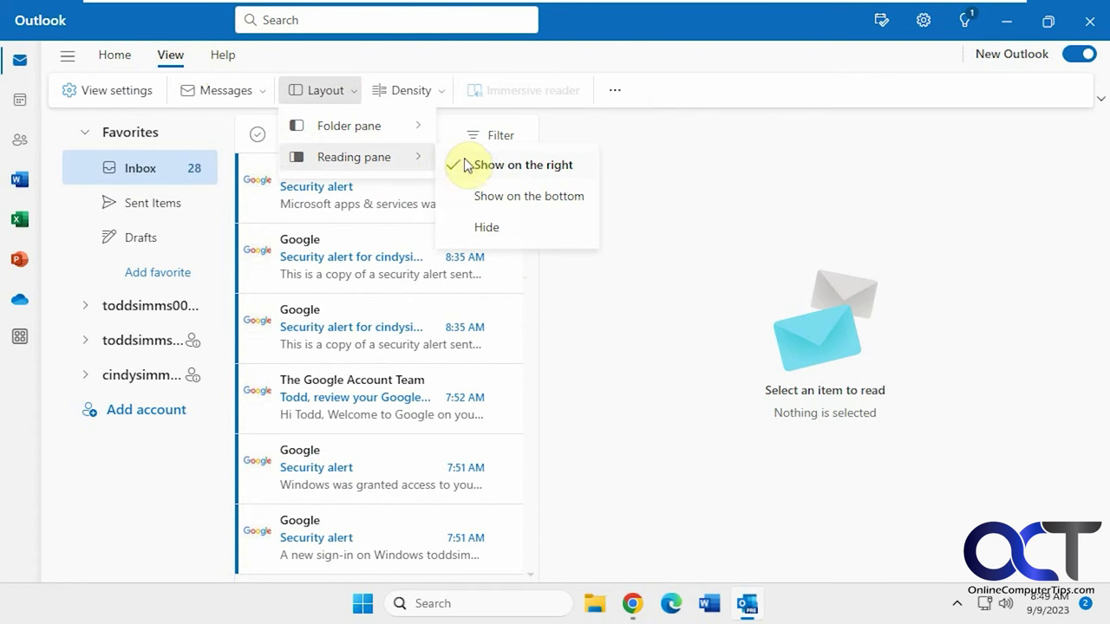
left_click(507, 197)
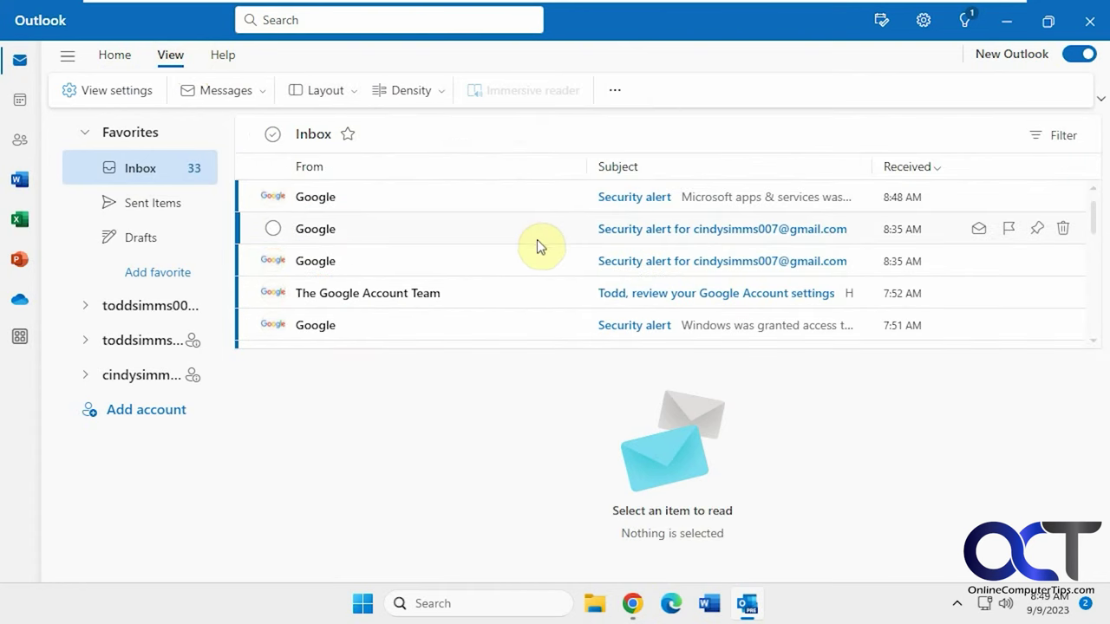
Preview the newest Google security alert and the one about Windows being granted access in the reading pane
left_click(709, 201)
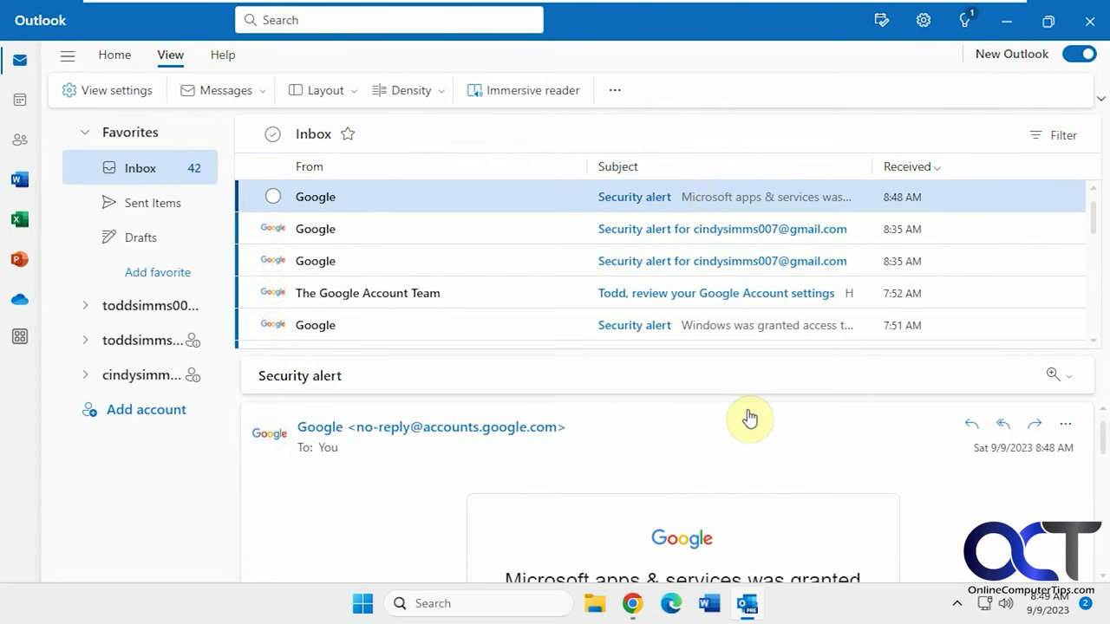
scroll(754, 269, "down", 1)
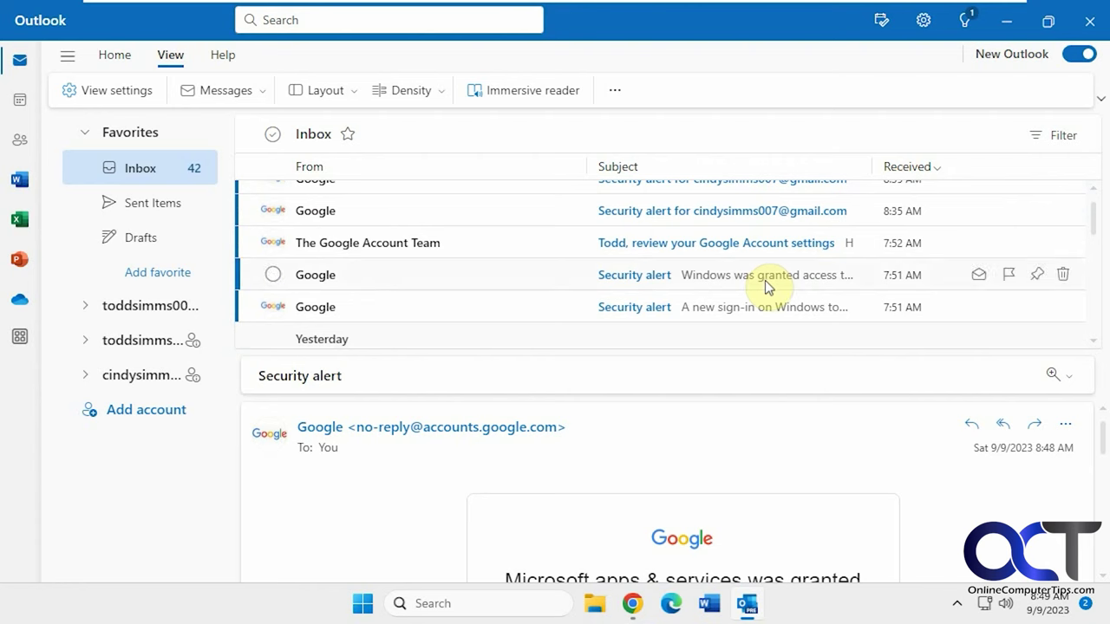
left_click(766, 286)
scroll(761, 457, "down", 2)
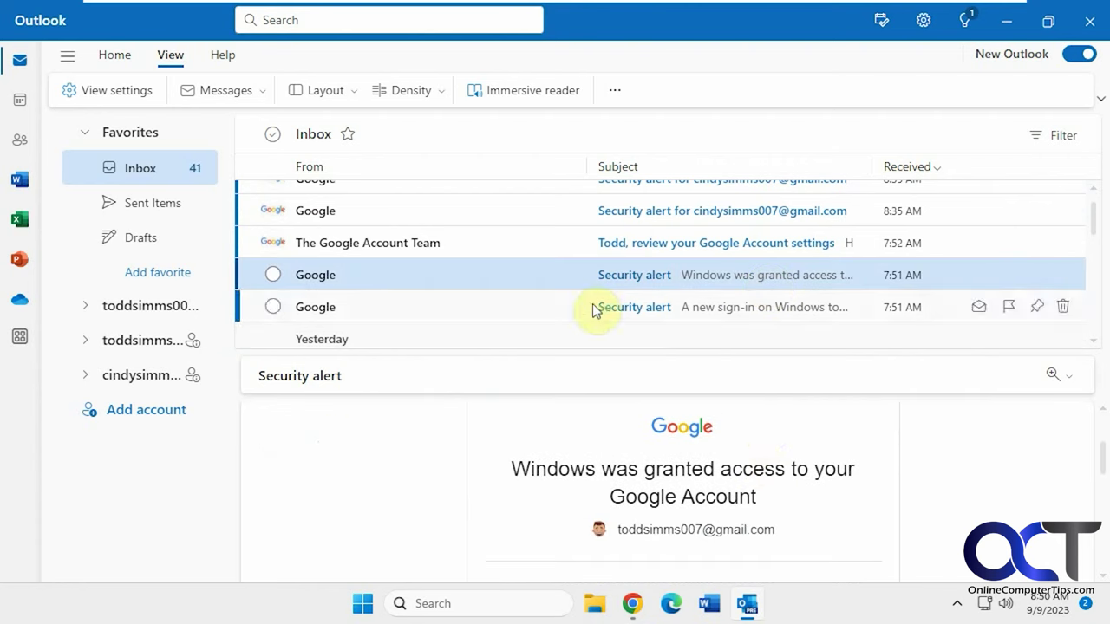
Expand the first Gmail account, view its Inbox and folders, and collapse it again
left_click(176, 308)
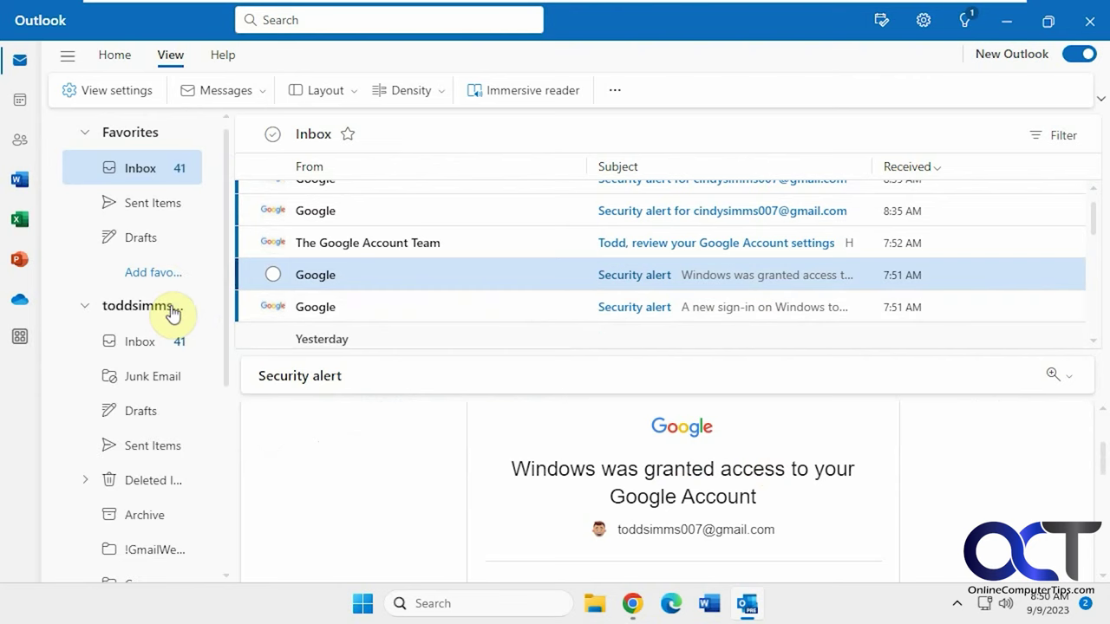
left_click(141, 343)
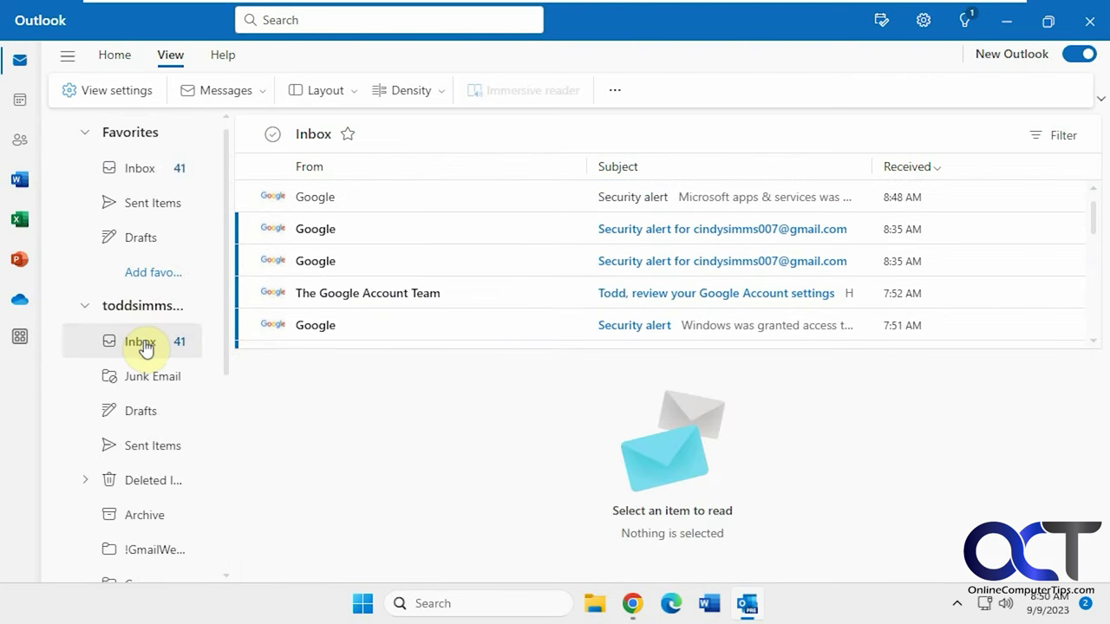
scroll(144, 396, "down", 3)
scroll(144, 225, "up", 2)
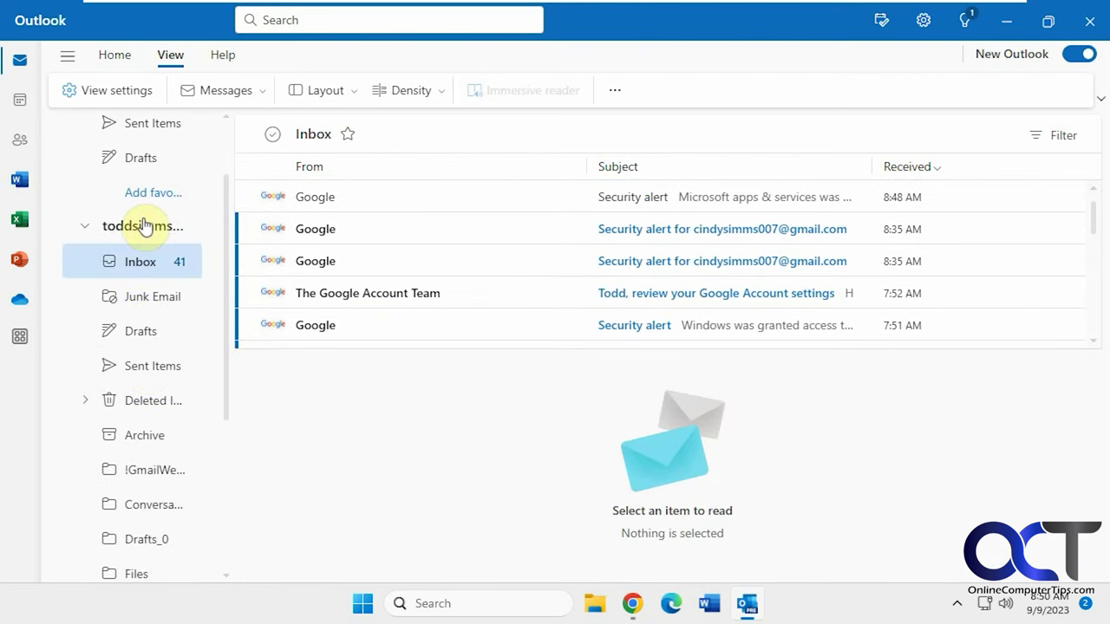
left_click(90, 239)
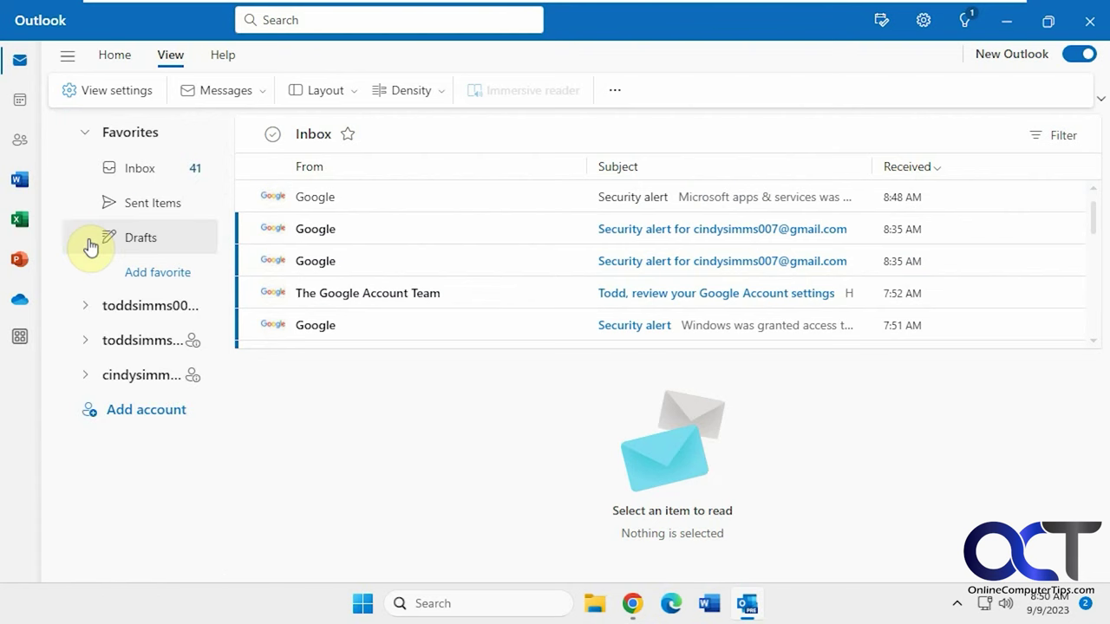
Start resolving the Yahoo account, sign in with its account password in the browser, and save the password
left_click(90, 342)
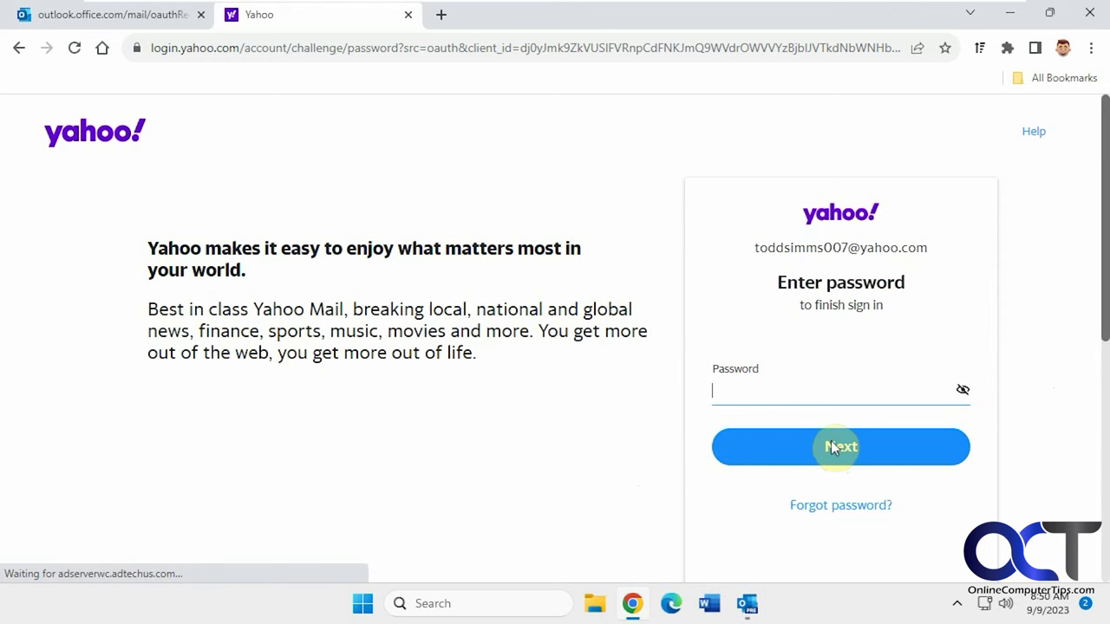
type("********")
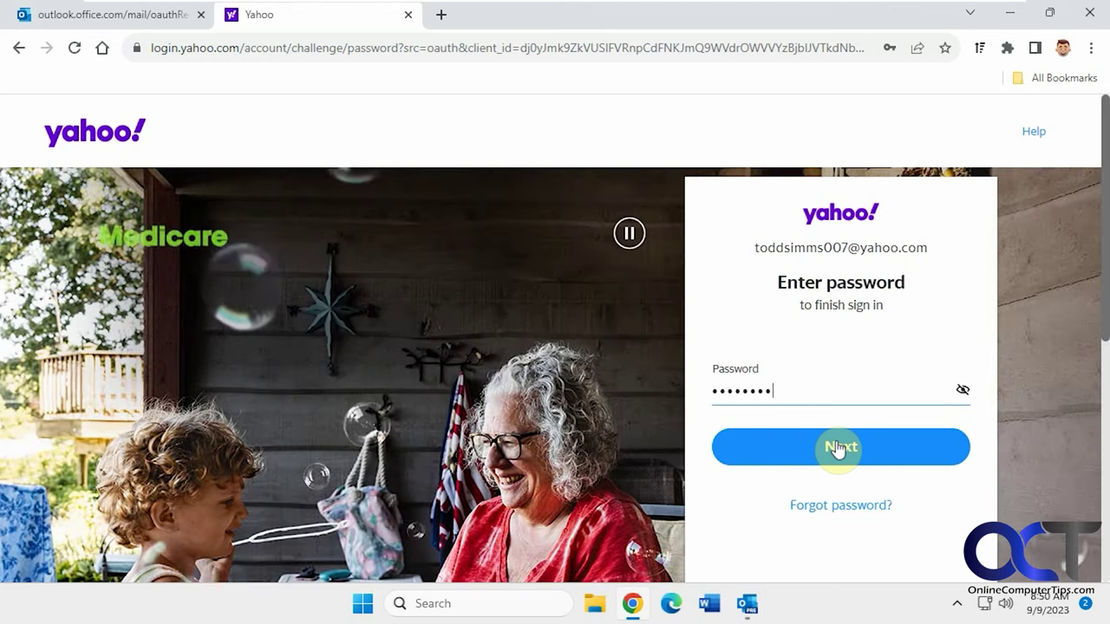
left_click(837, 447)
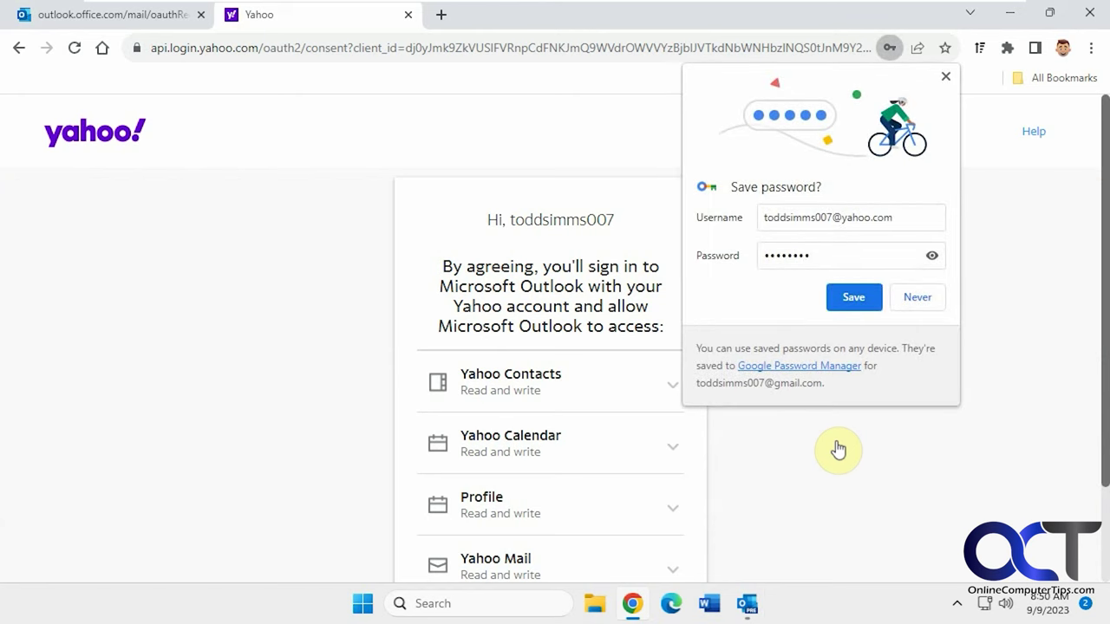
left_click(856, 298)
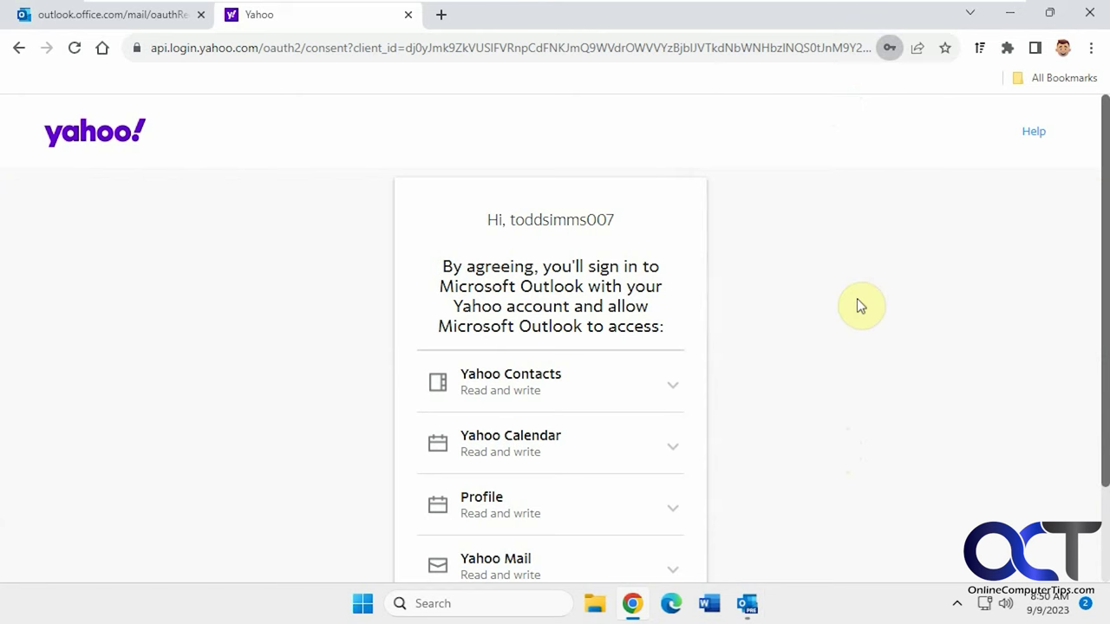
Agree to let Microsoft Outlook access the Yahoo account and return to Outlook
scroll(794, 433, "down", 2)
left_click(519, 537)
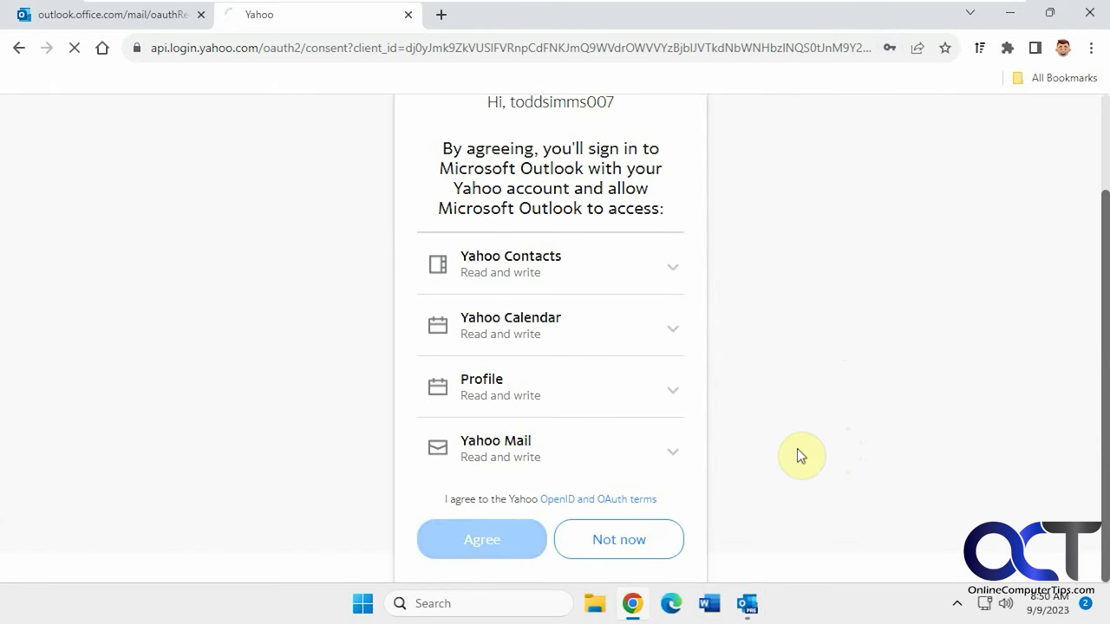
left_click(621, 201)
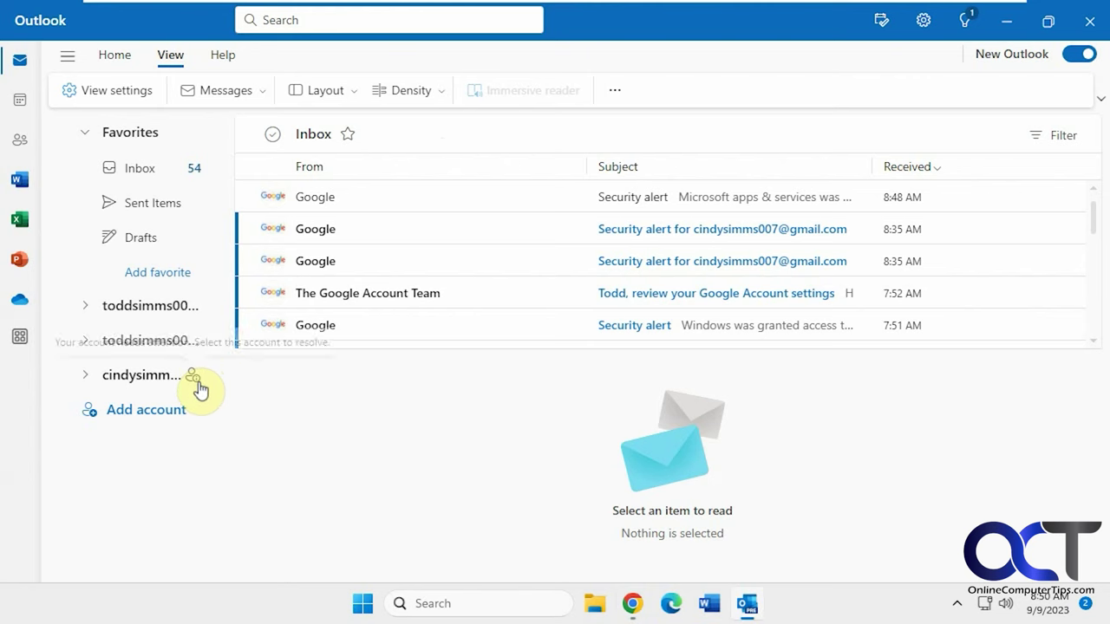
Start syncing the second Gmail account and sign in to Google with its e-mail address and account password
left_click(156, 374)
left_click(607, 483)
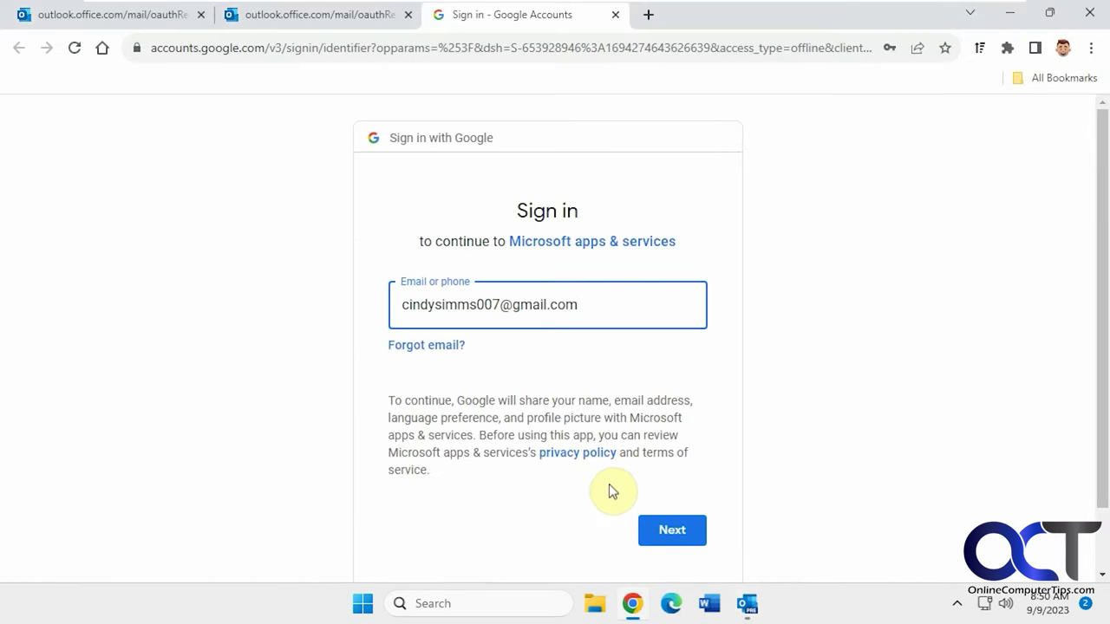
left_click(667, 530)
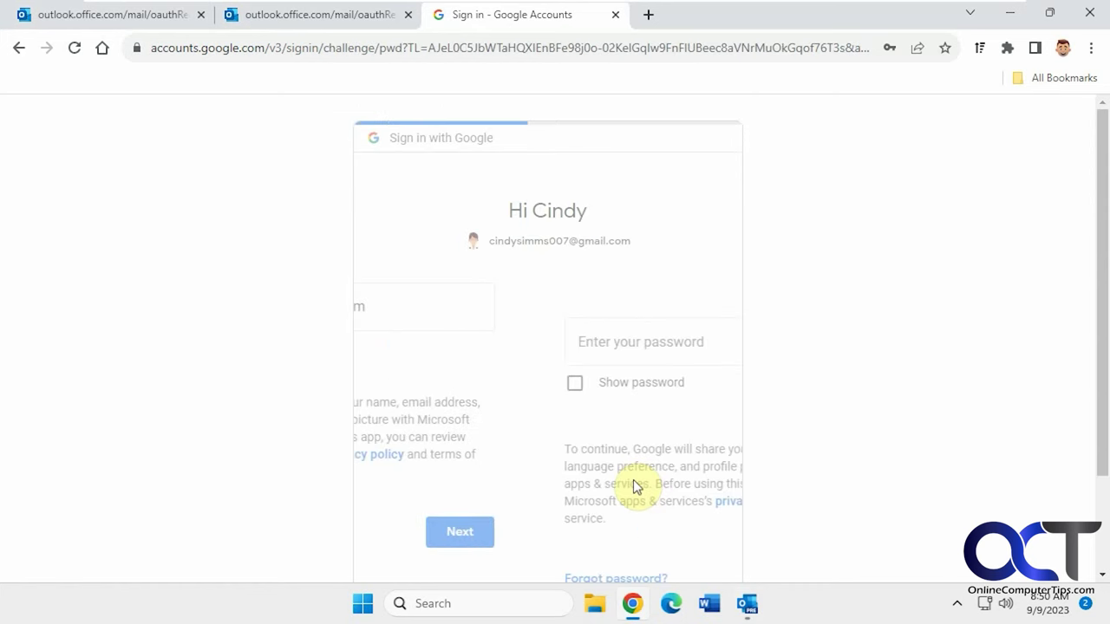
left_click(594, 393)
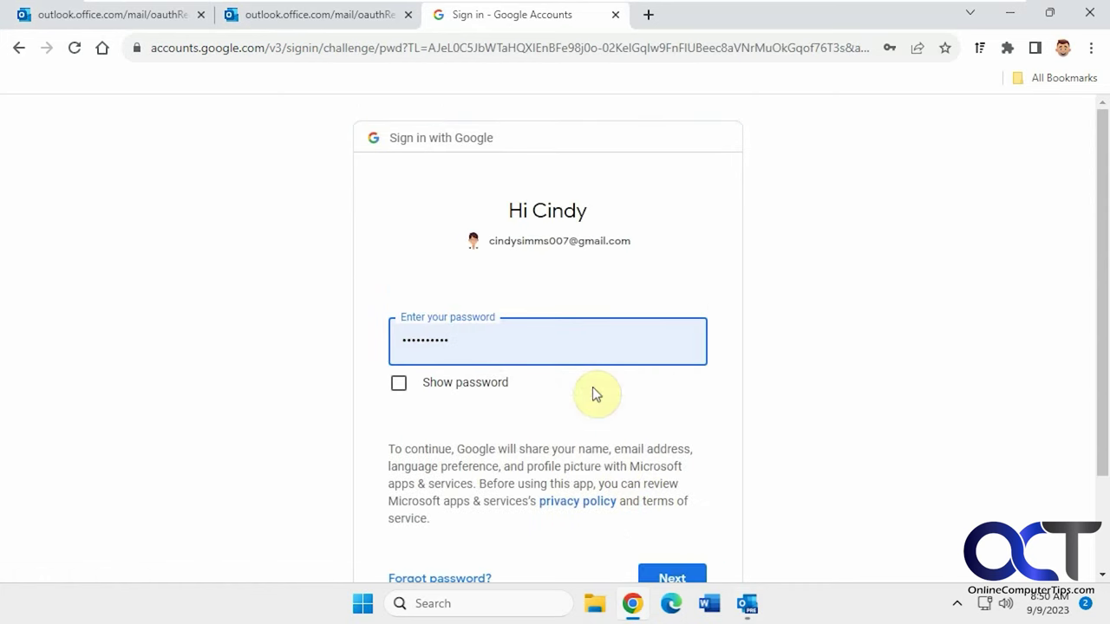
left_click(669, 572)
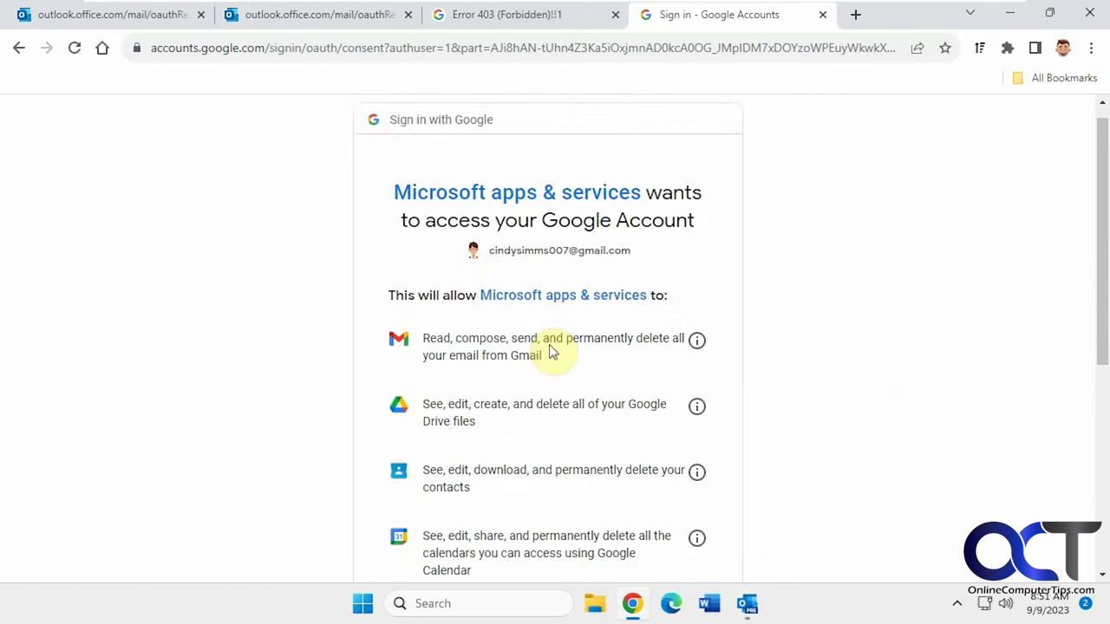
Allow Microsoft apps & services to access the second Gmail account and return to Outlook
scroll(549, 355, "down", 5)
left_click(609, 450)
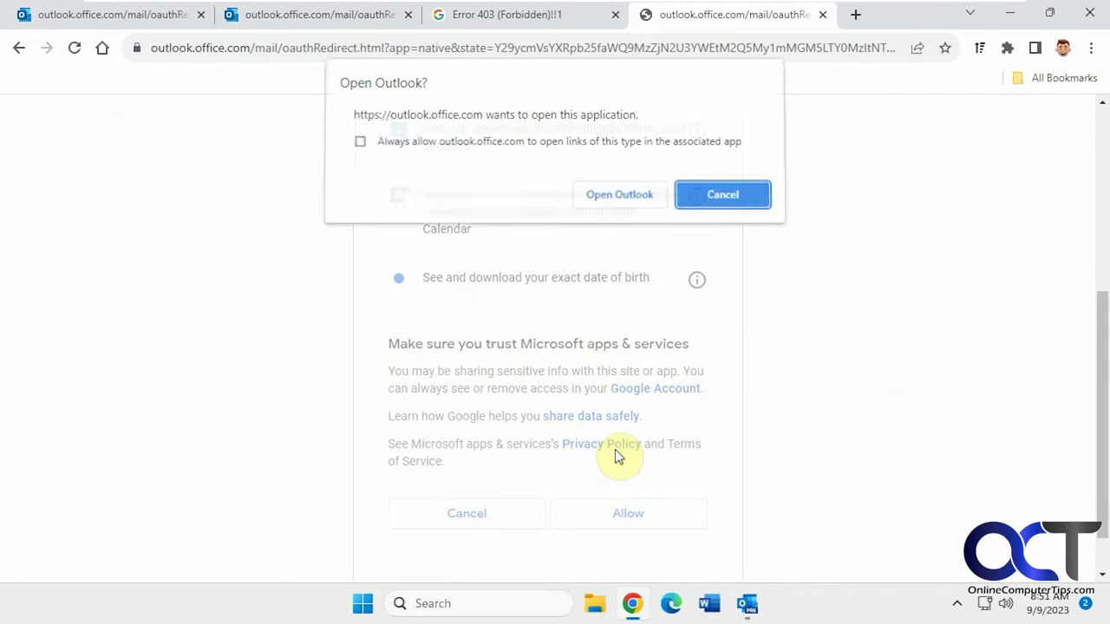
left_click(619, 199)
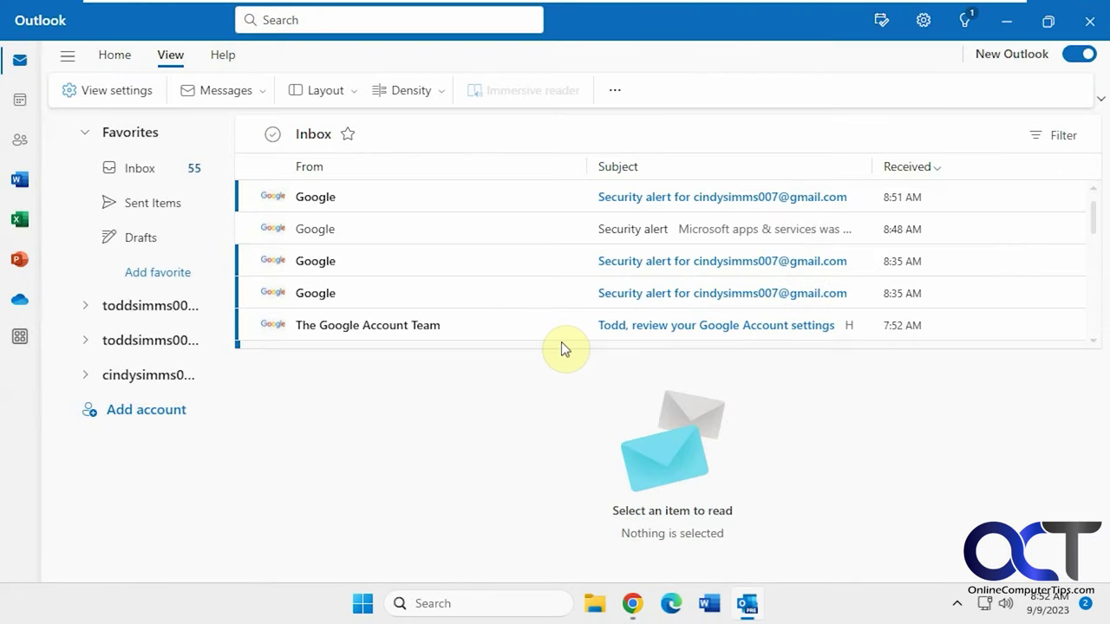
View the Inboxes and folders of the second Gmail, Yahoo and first Gmail accounts in turn, collapsing each account again
left_click(173, 378)
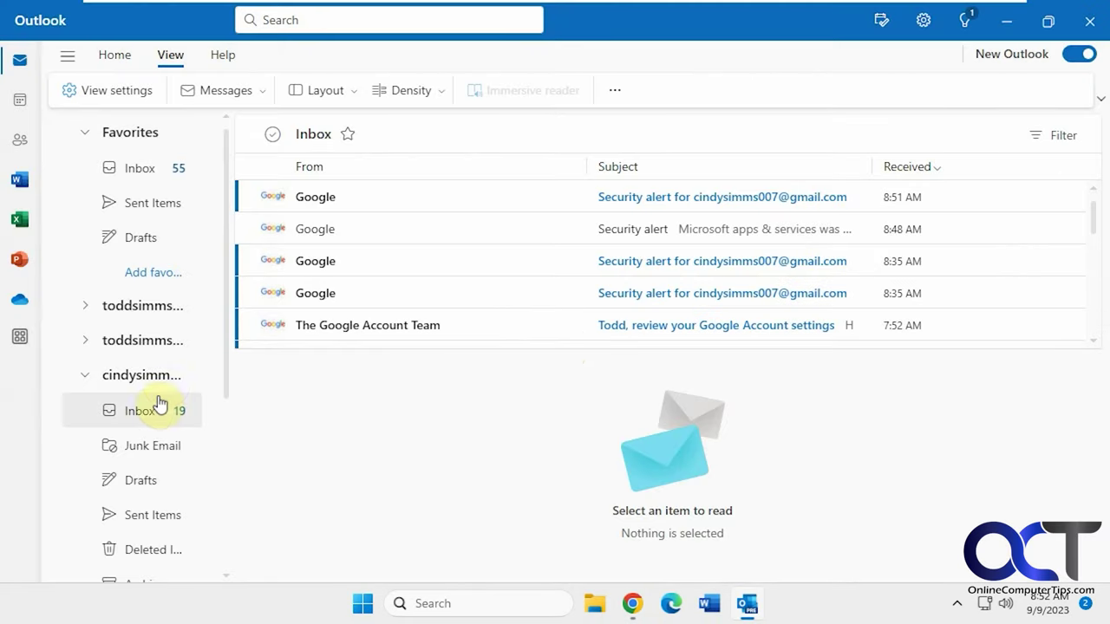
left_click(144, 411)
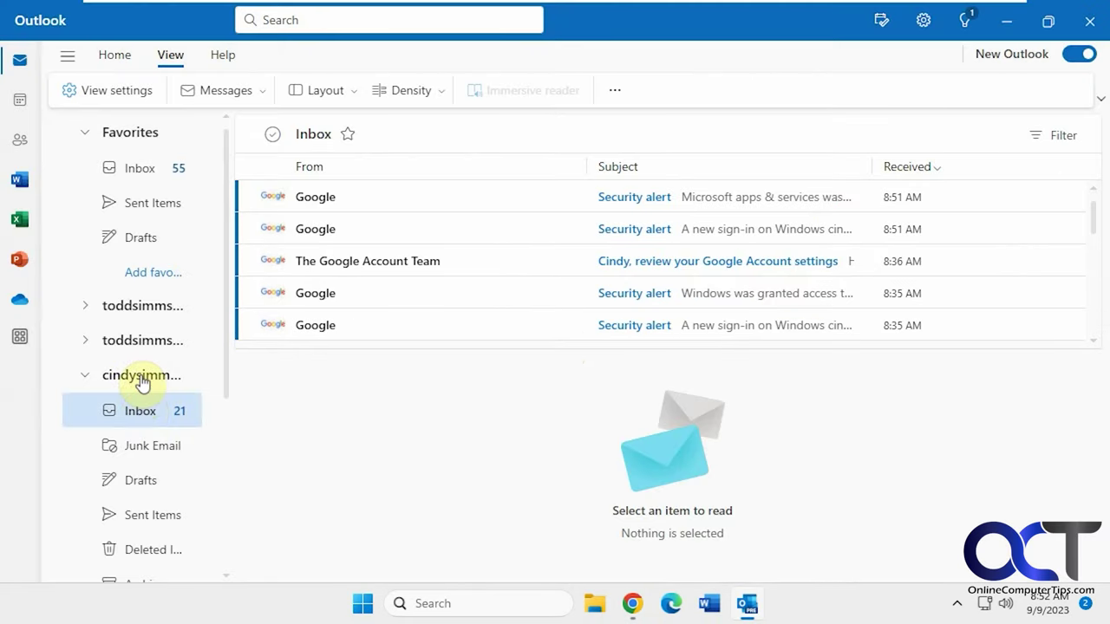
left_click(142, 374)
left_click(143, 342)
left_click(143, 378)
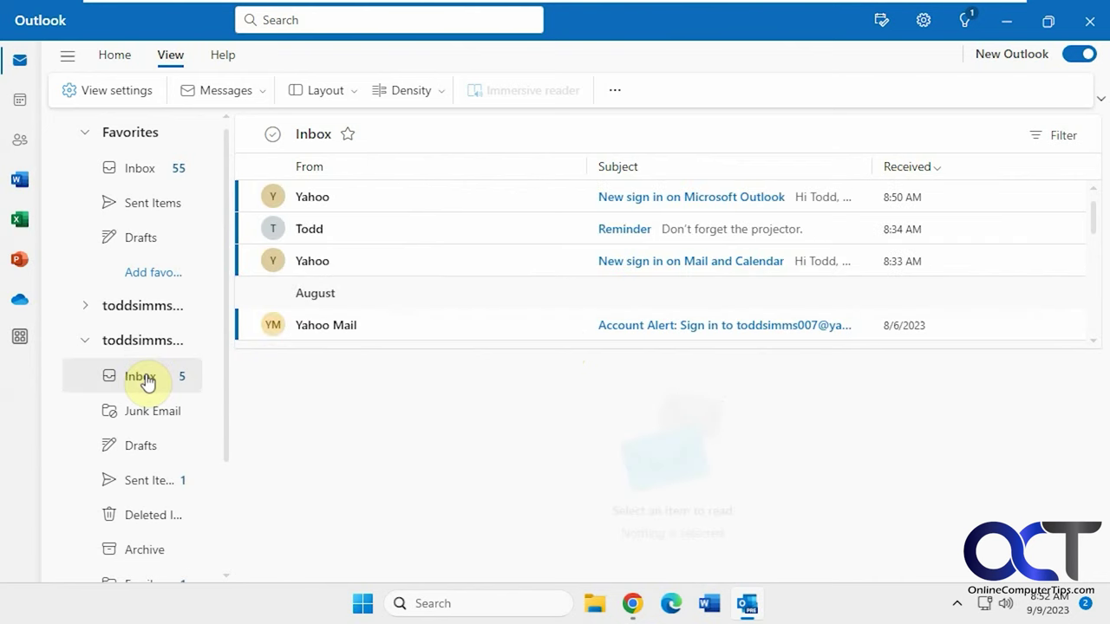
left_click(141, 340)
left_click(149, 308)
left_click(149, 343)
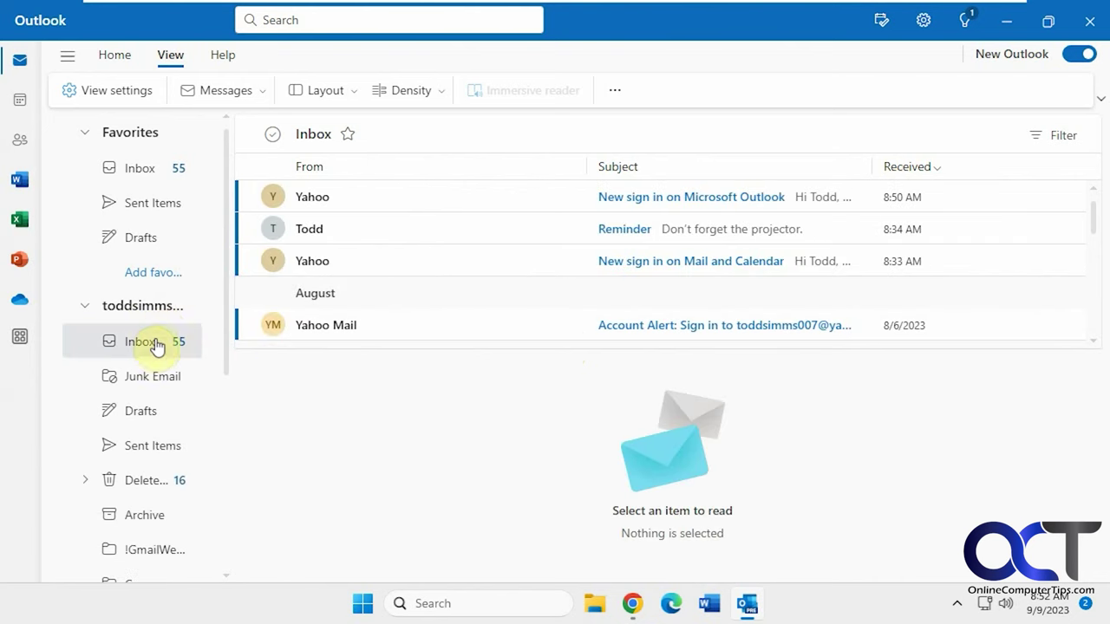
left_click(91, 305)
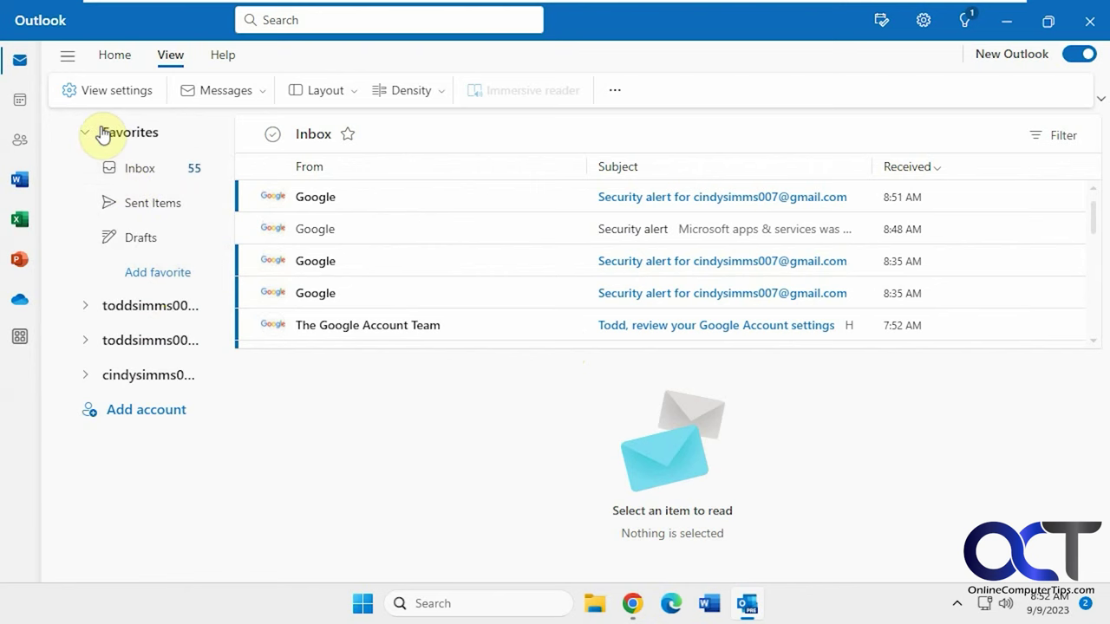
Hide and show the navigation pane again, and dismiss the new e-mail notification
left_click(59, 59)
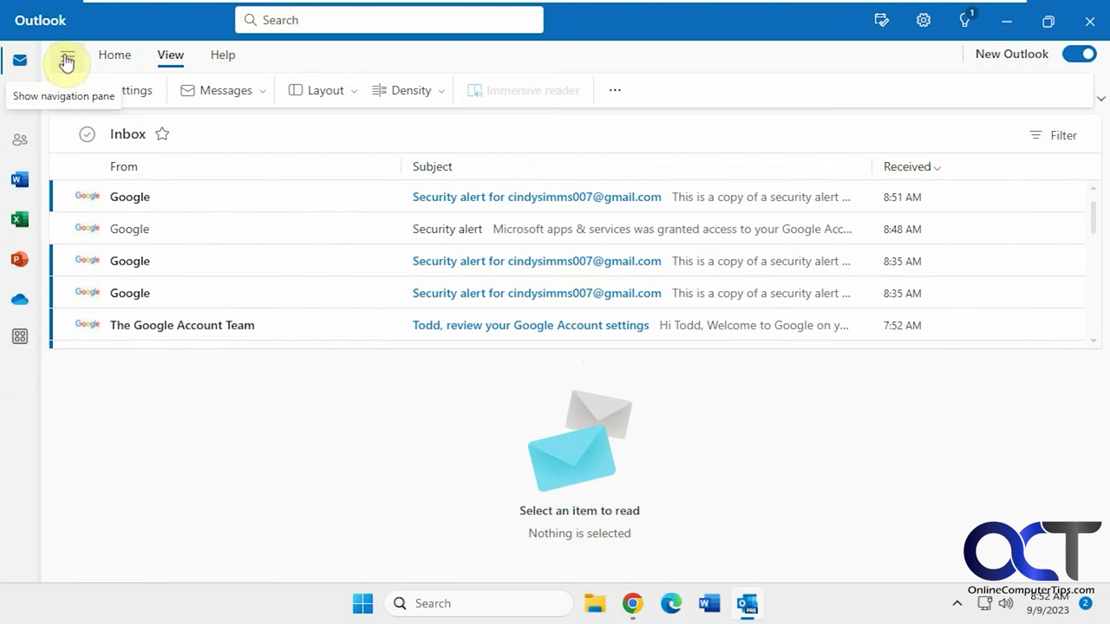
left_click(67, 61)
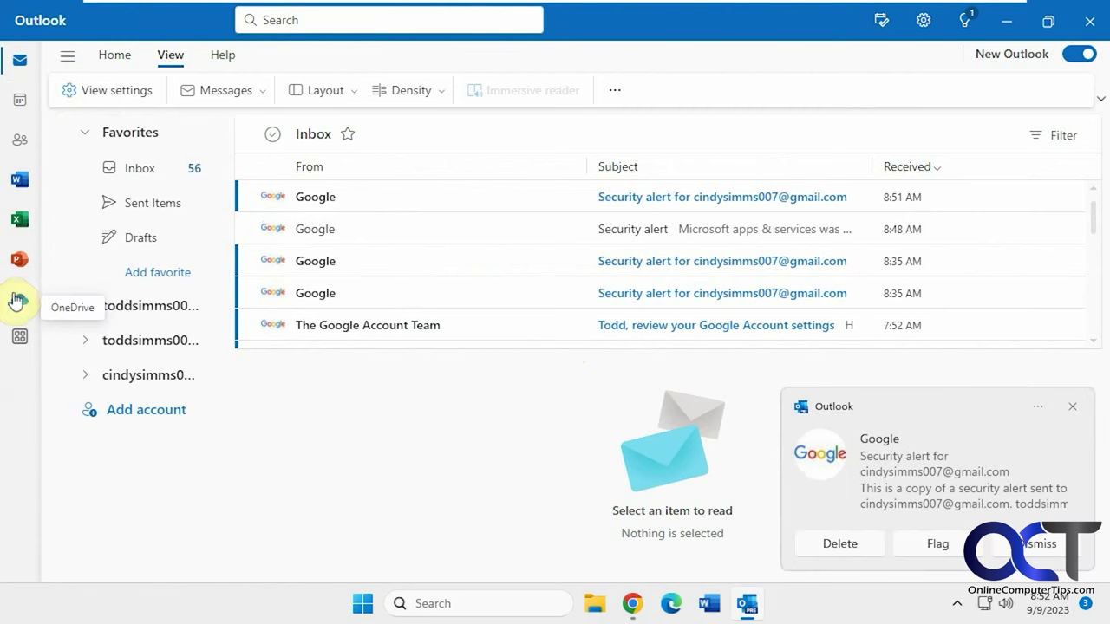
left_click(1072, 407)
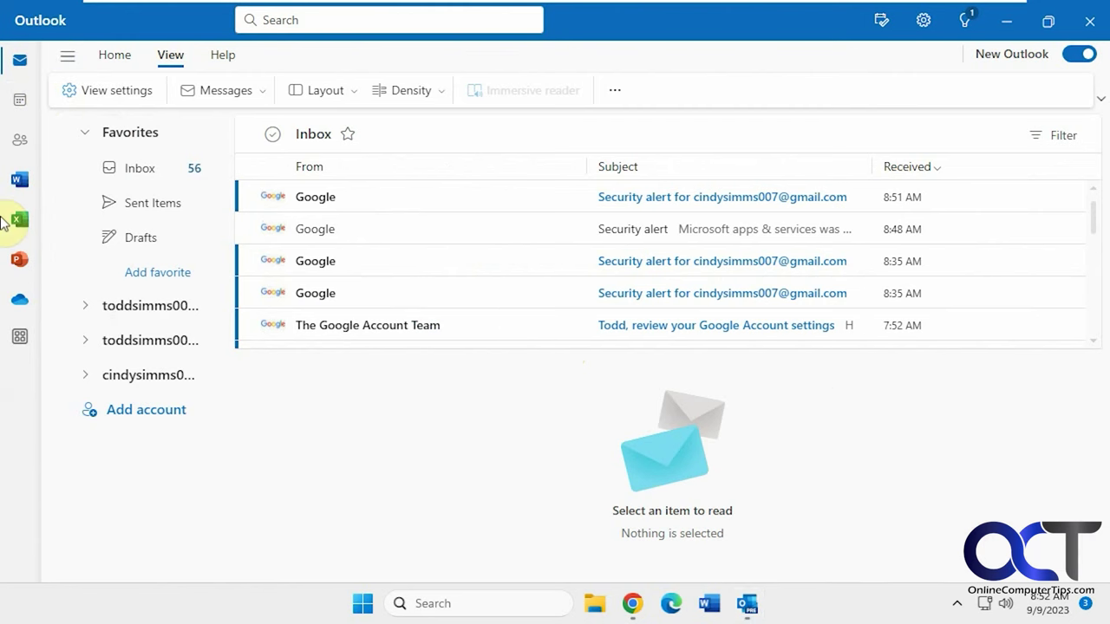
Look through the contacts and the calendar, including the choices for creating a new event
left_click(19, 152)
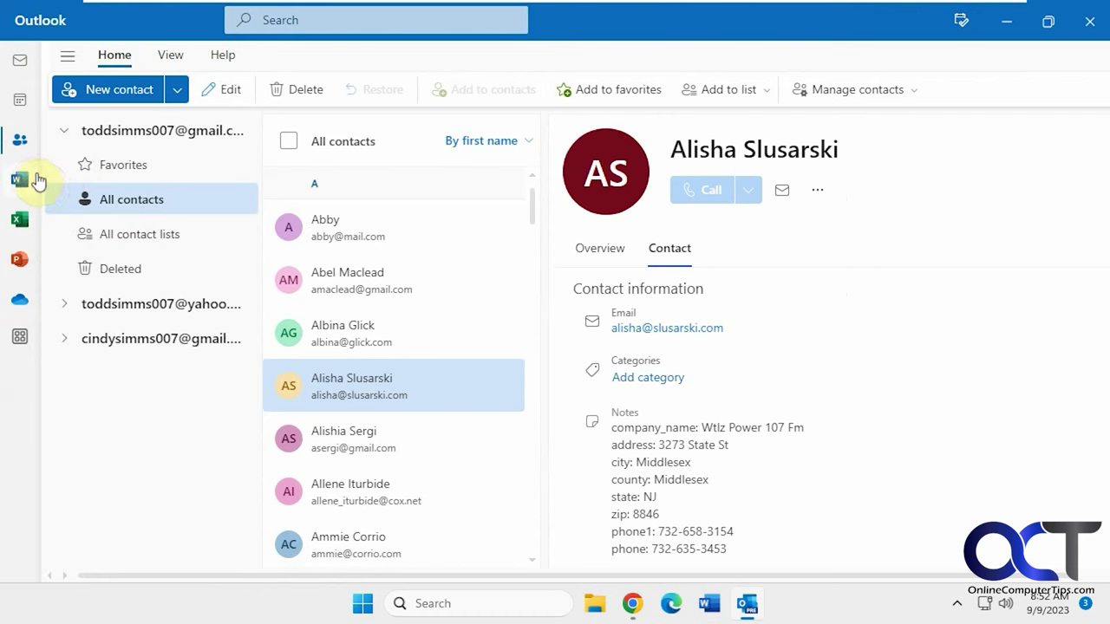
left_click(19, 105)
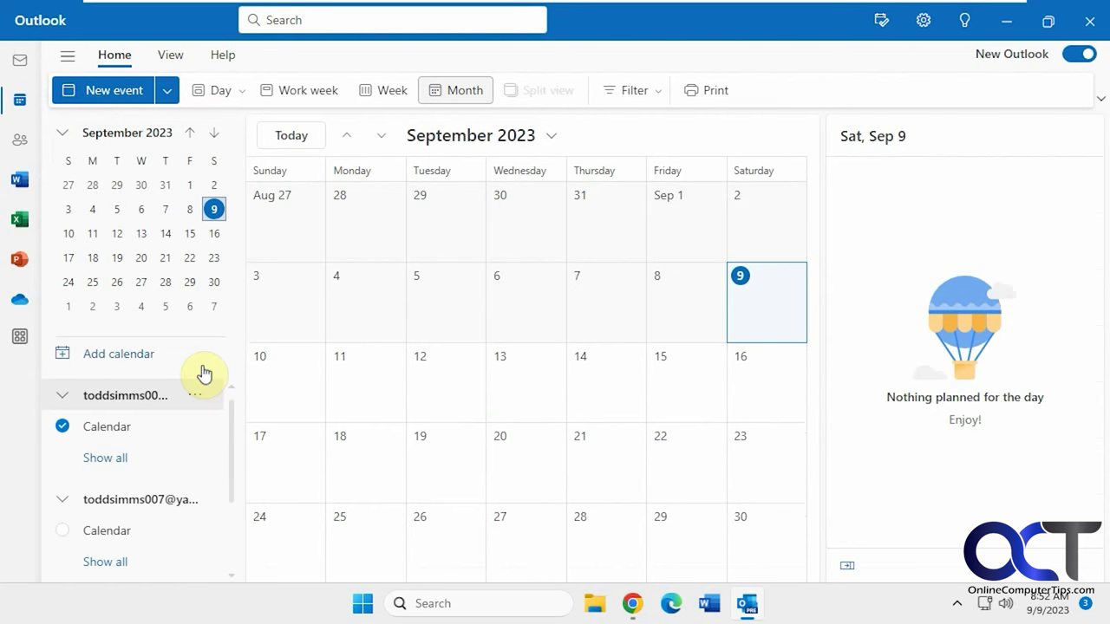
scroll(178, 413, "down", 2)
scroll(179, 414, "up", 2)
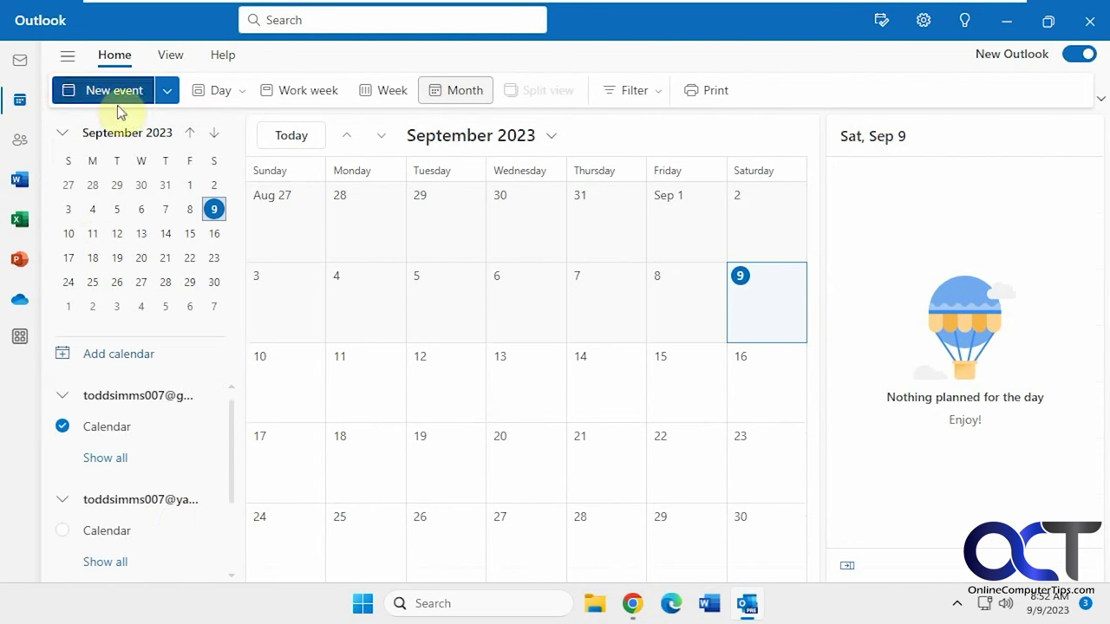
left_click(167, 93)
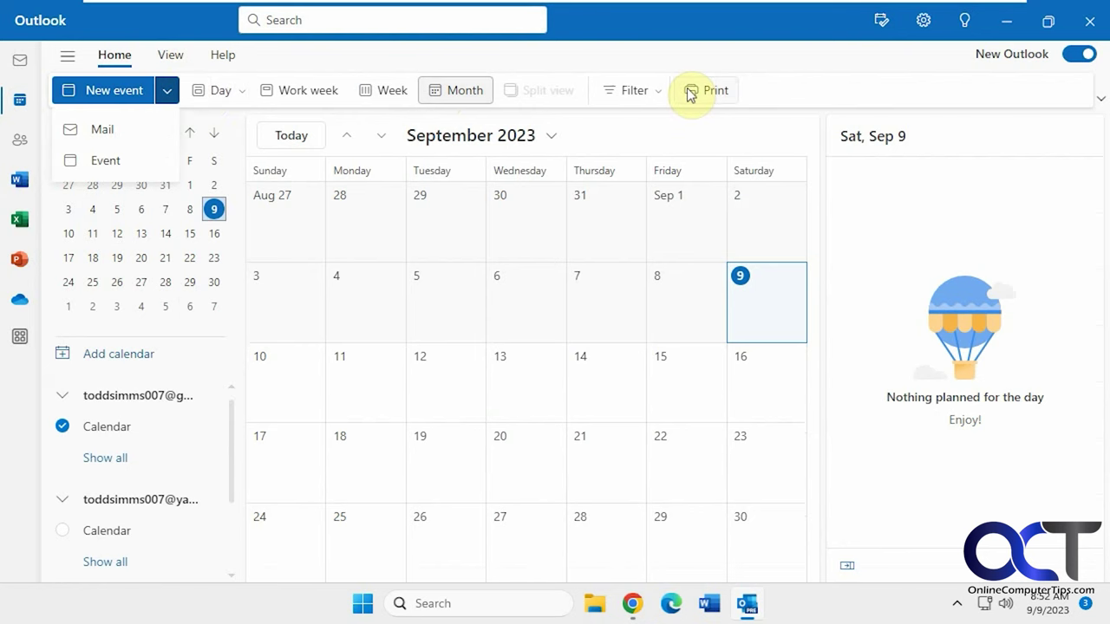
Switch the calendar to the Classic ribbon and view its View and Help commands
left_click(1101, 102)
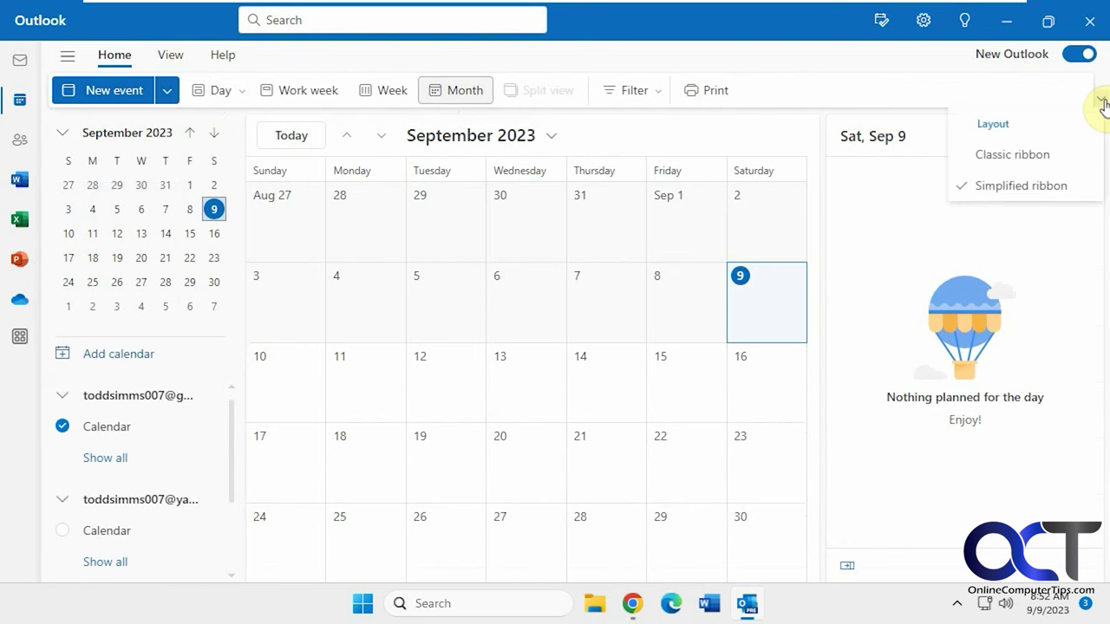
left_click(1019, 161)
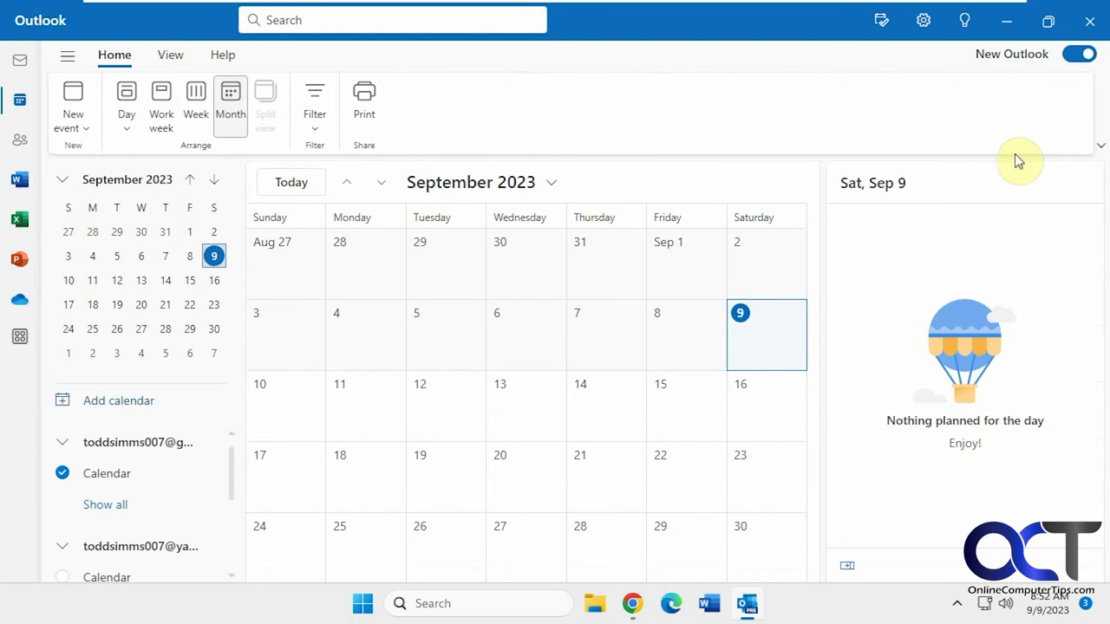
left_click(173, 57)
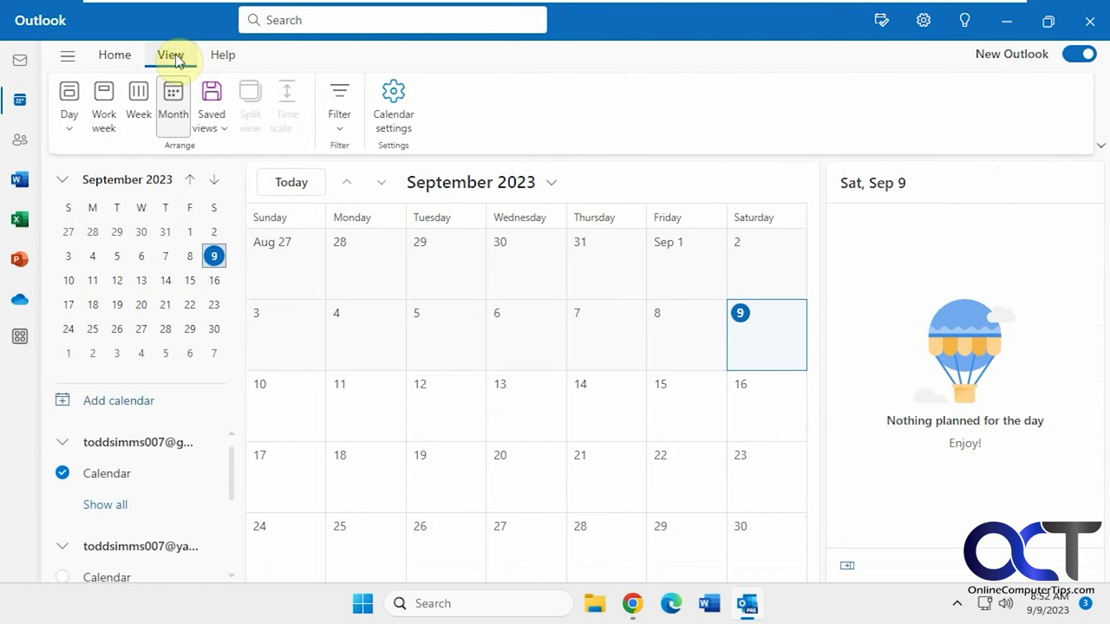
left_click(223, 56)
Return to the mail and look through the Layout options in the view settings, closing the settings at the end
left_click(19, 65)
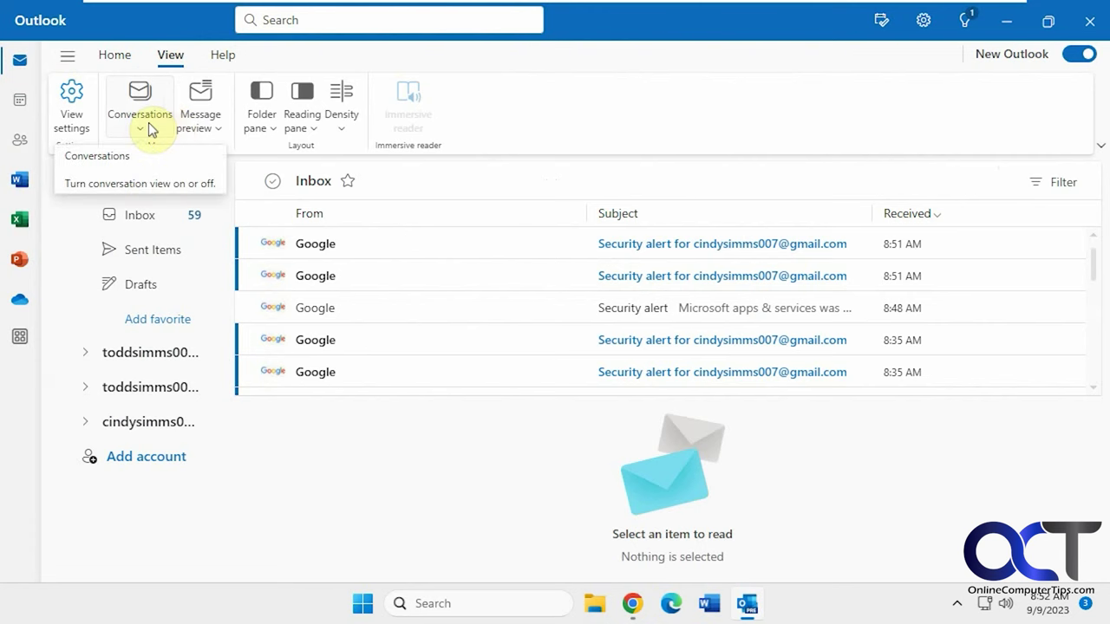
left_click(74, 120)
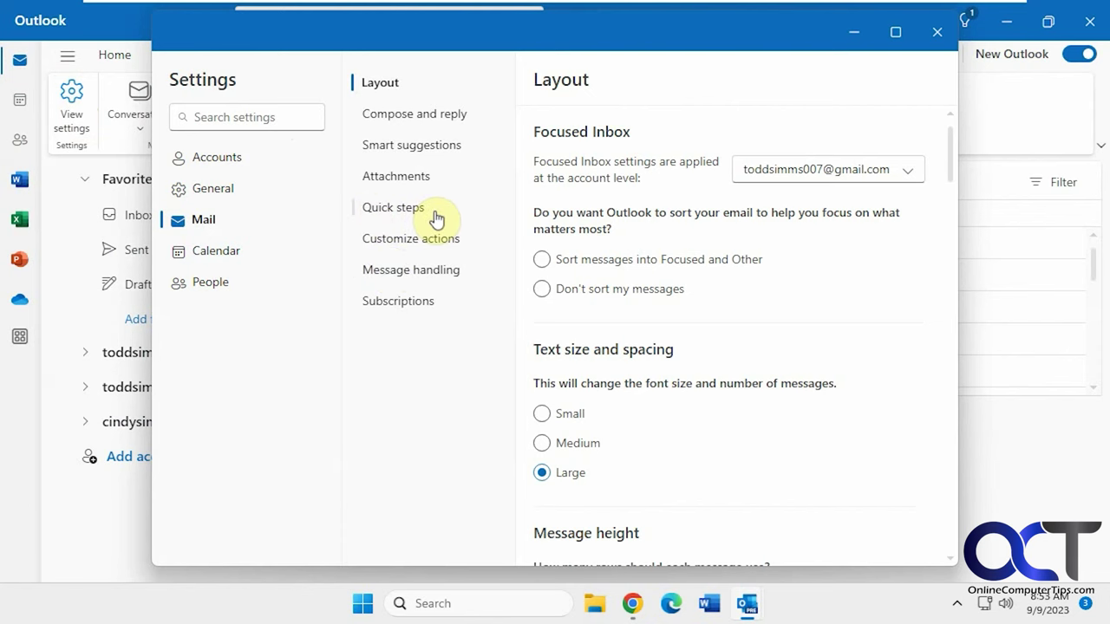
scroll(804, 211, "down", 2)
left_click_drag(950, 173, 951, 496)
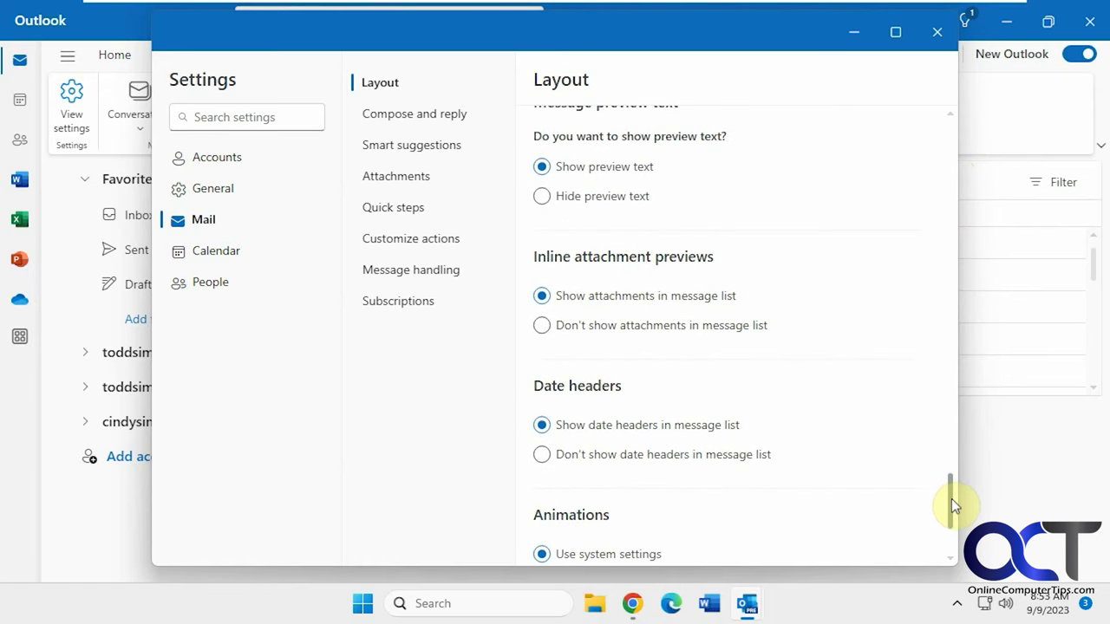
scroll(951, 499, "up", 15)
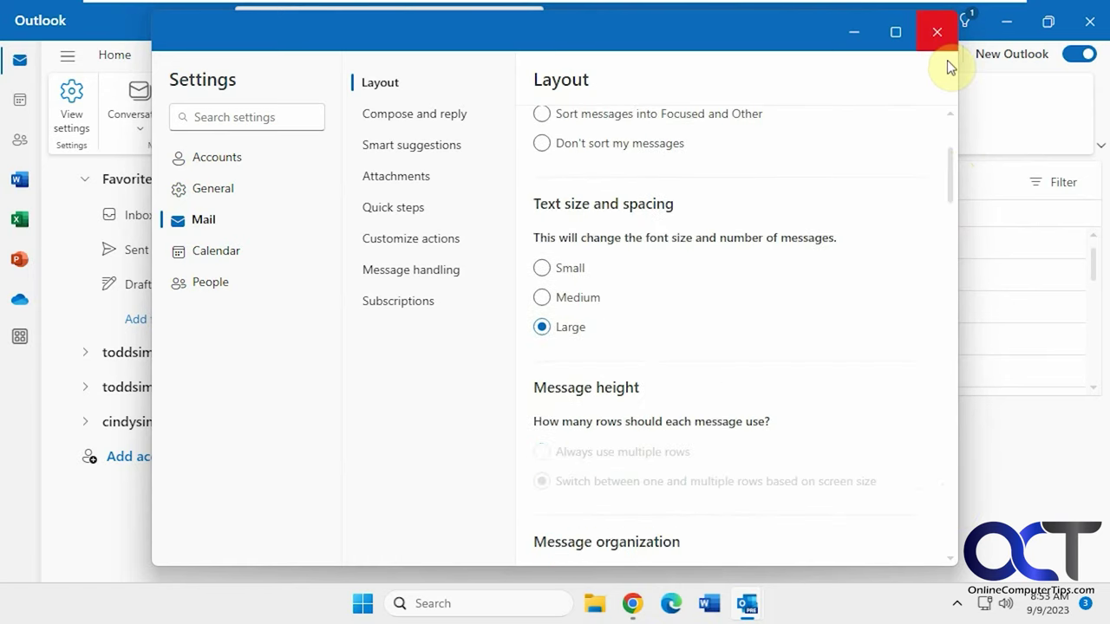
left_click(938, 33)
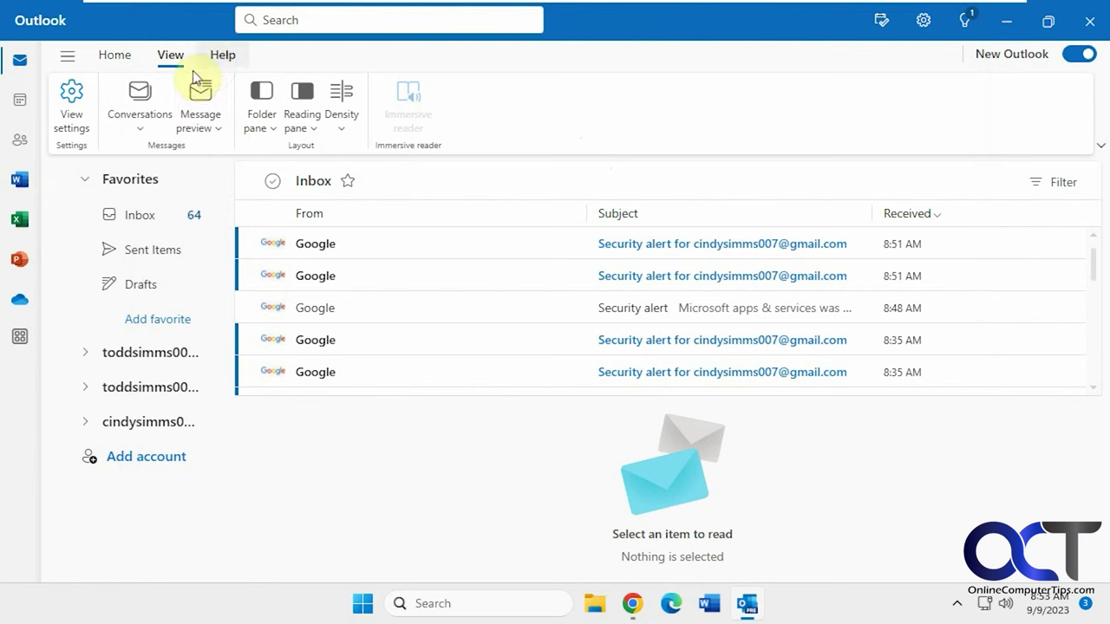
Switch back to the Simplified ribbon and view its customization options, cancelling out of them
left_click(1097, 144)
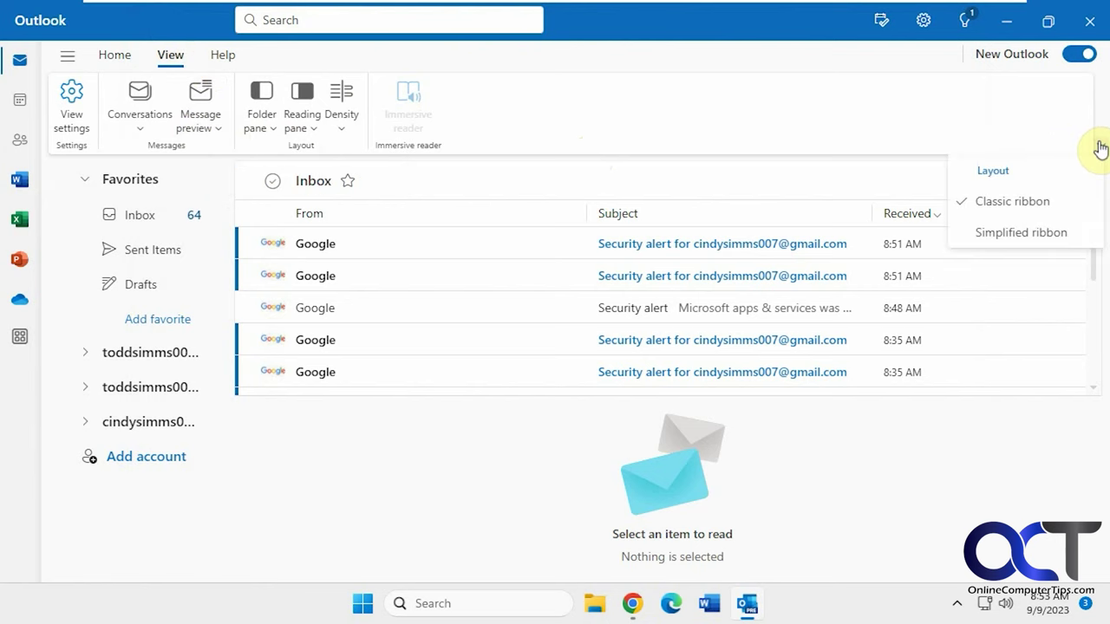
left_click(1013, 234)
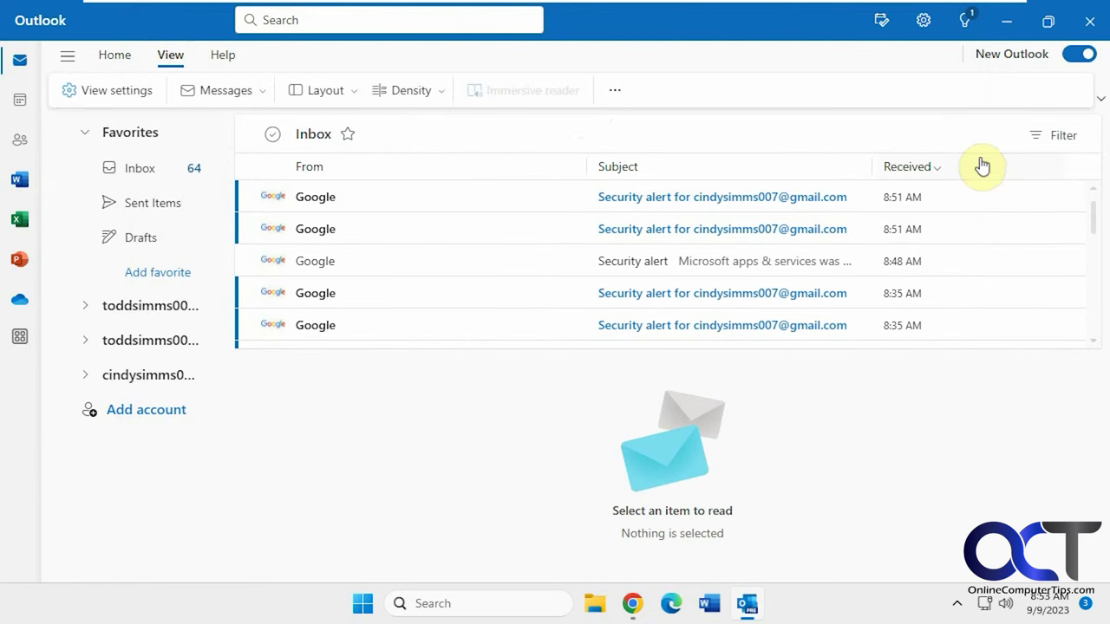
left_click(617, 93)
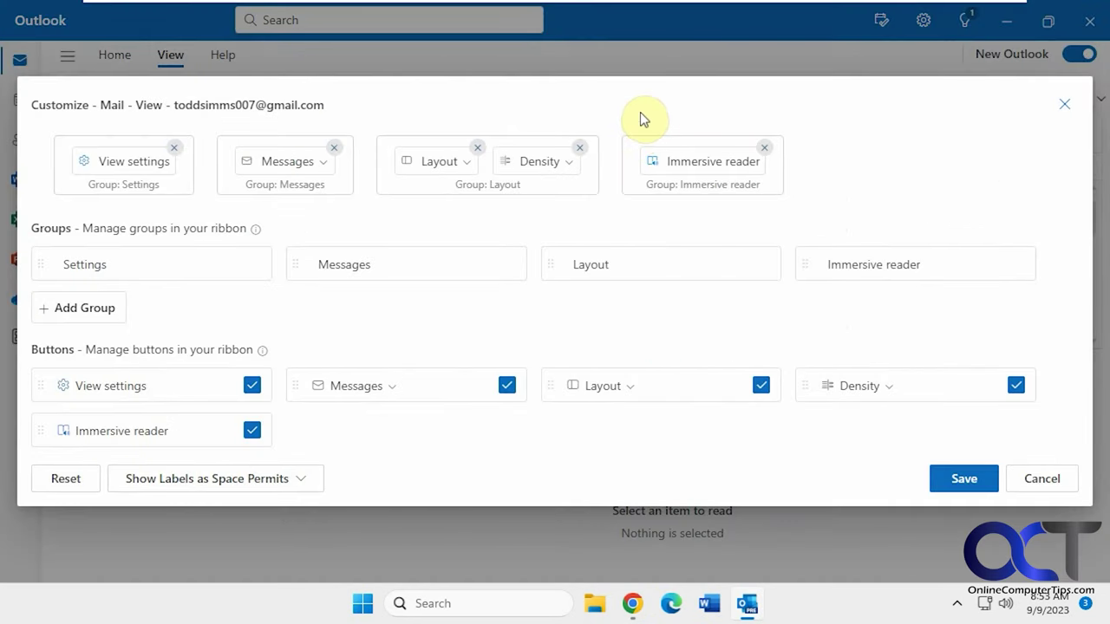
left_click(1040, 481)
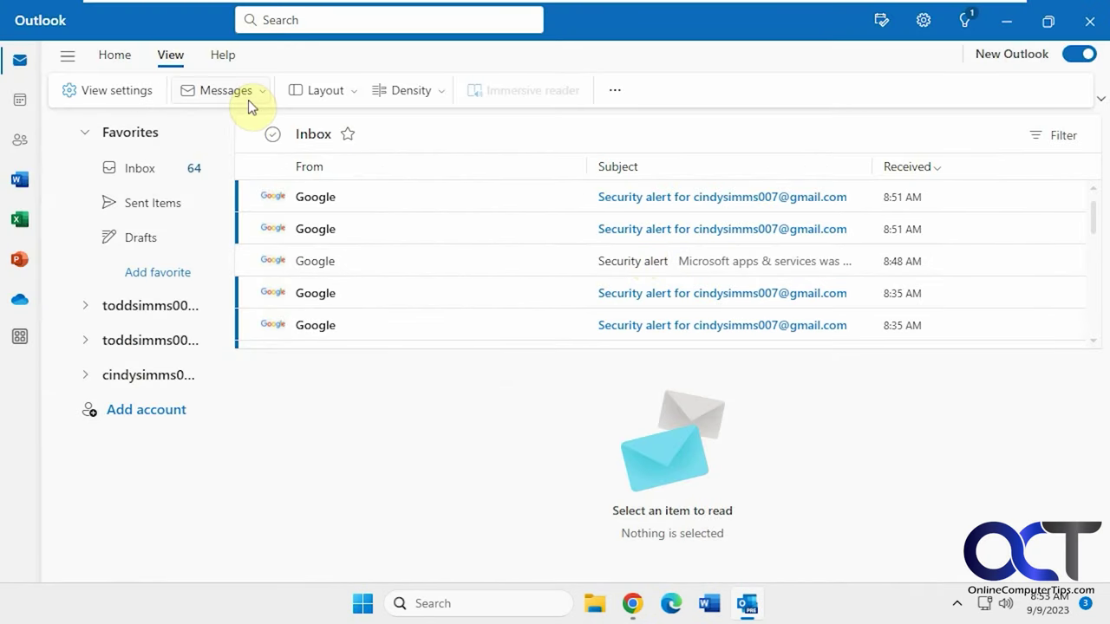
Start a new e-mail and view the accounts available as its sender
left_click(115, 54)
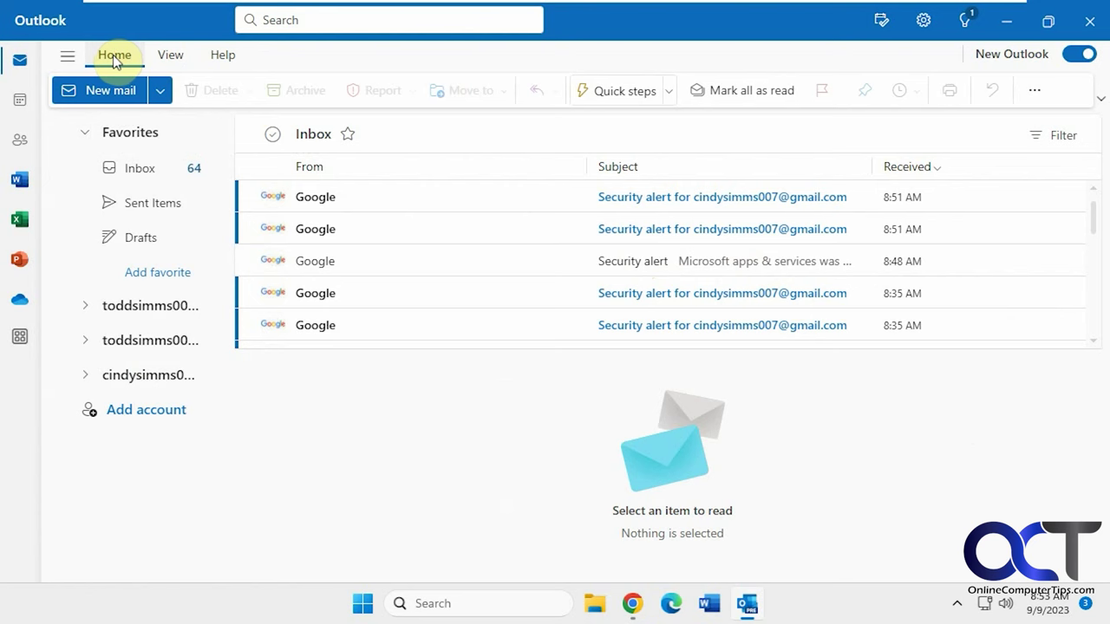
left_click(115, 92)
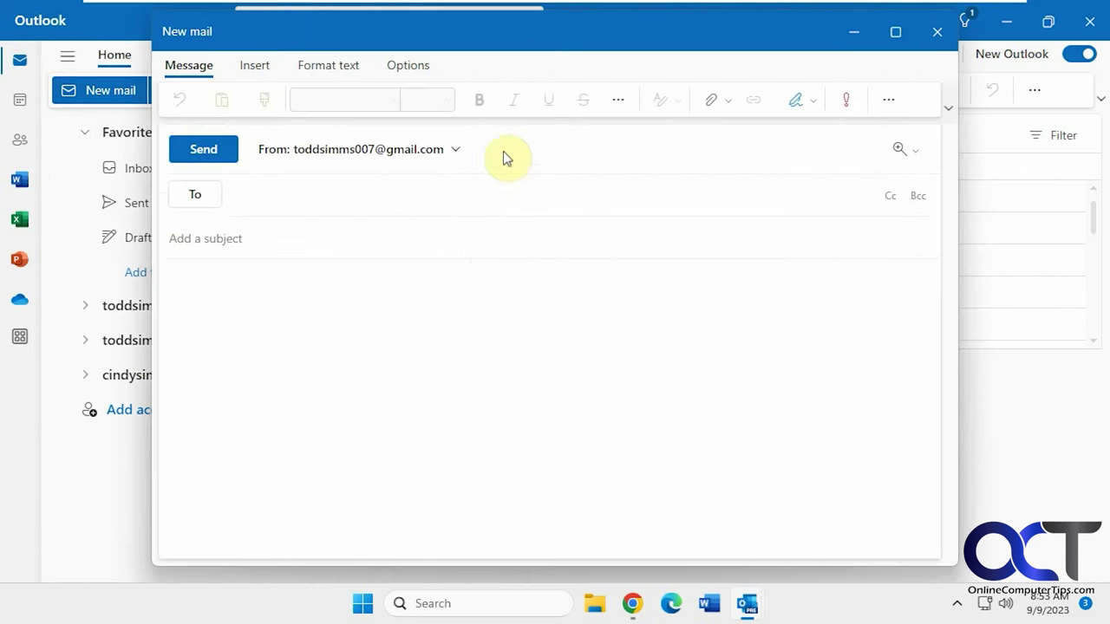
left_click(456, 153)
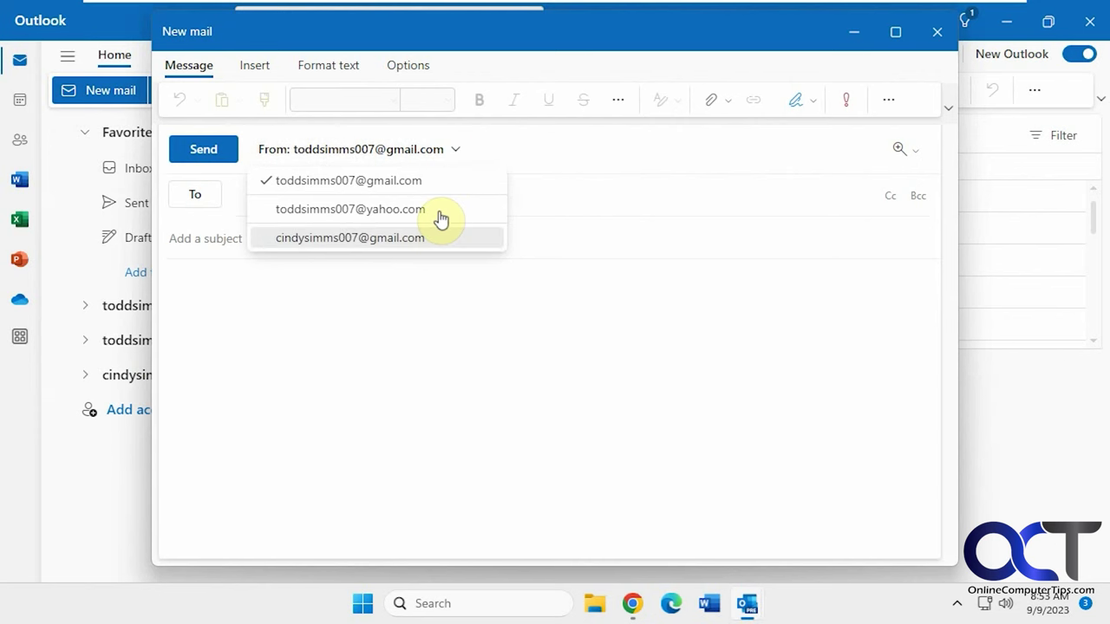
left_click(459, 301)
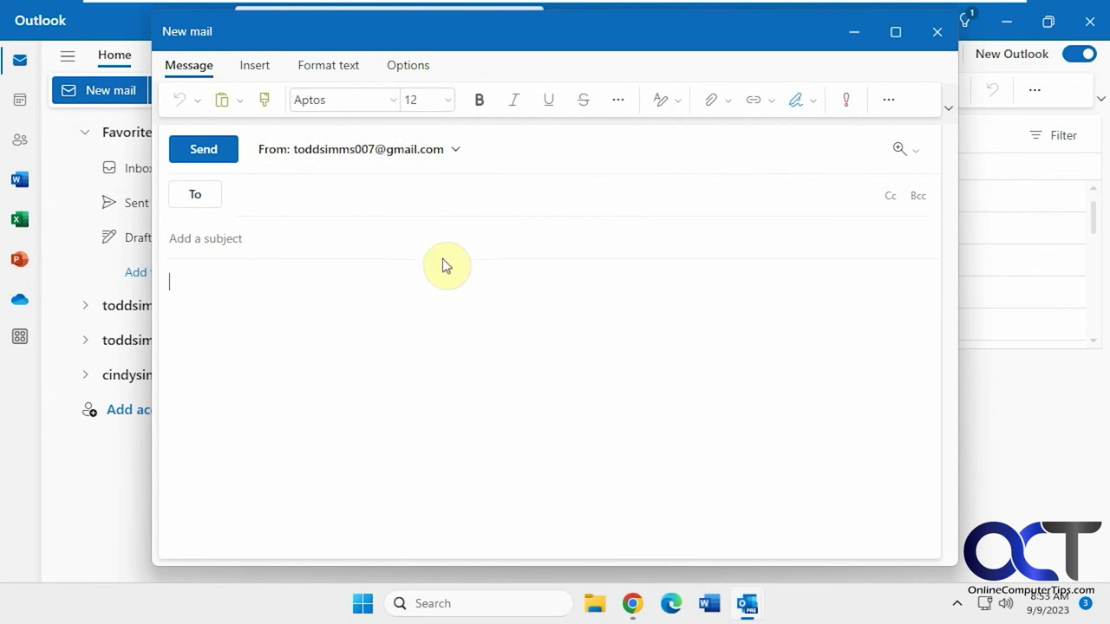
Switch the new e-mail to the Classic ribbon and close it without saving the draft
left_click(948, 108)
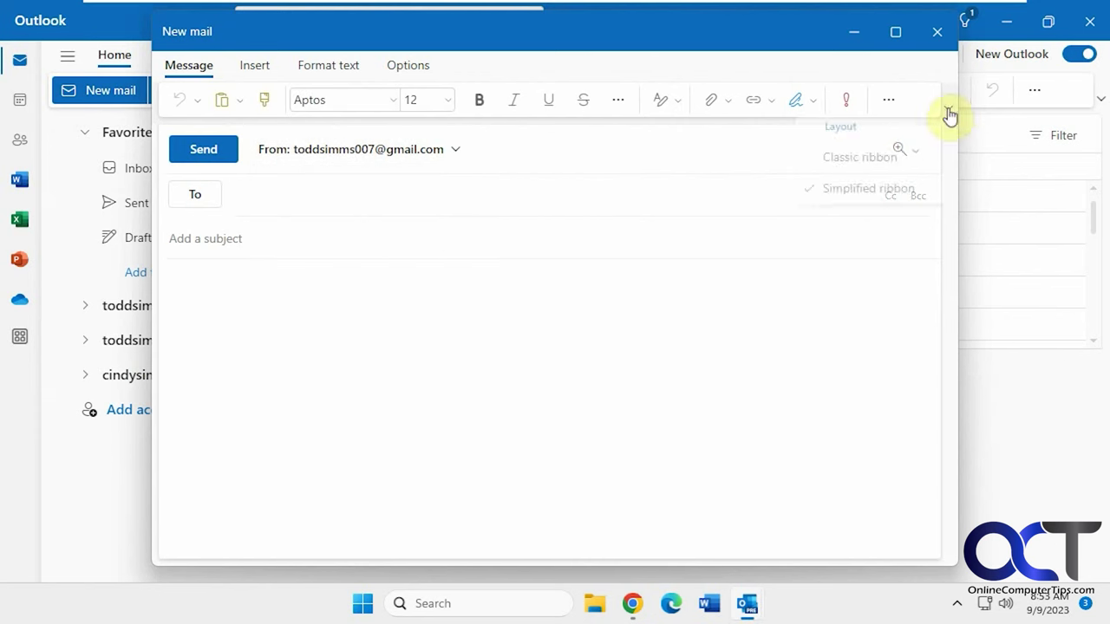
left_click(867, 164)
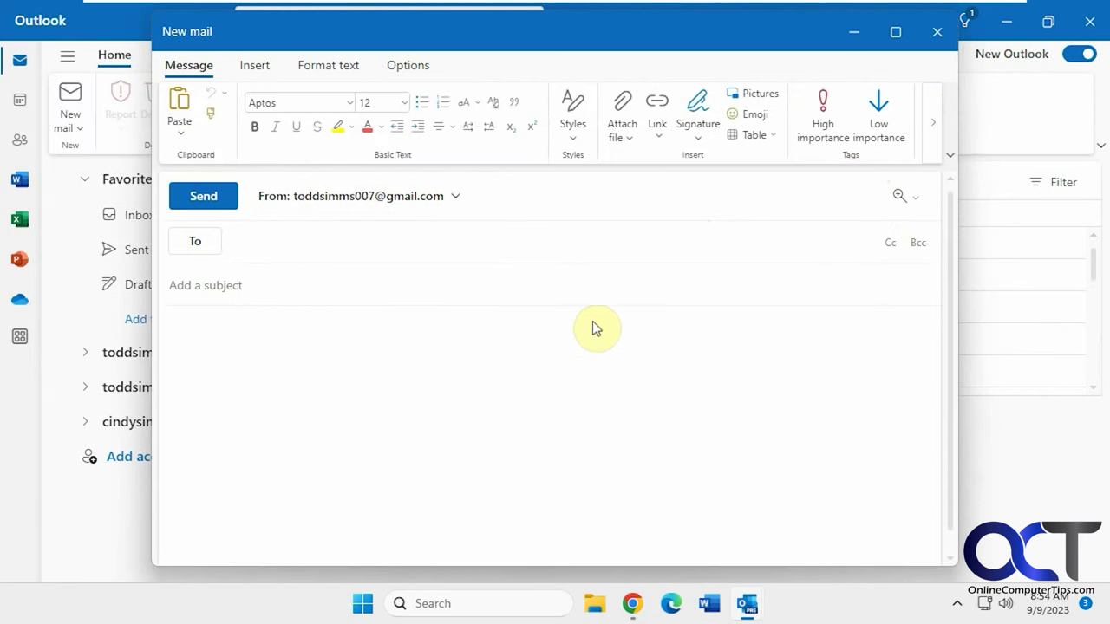
left_click(936, 35)
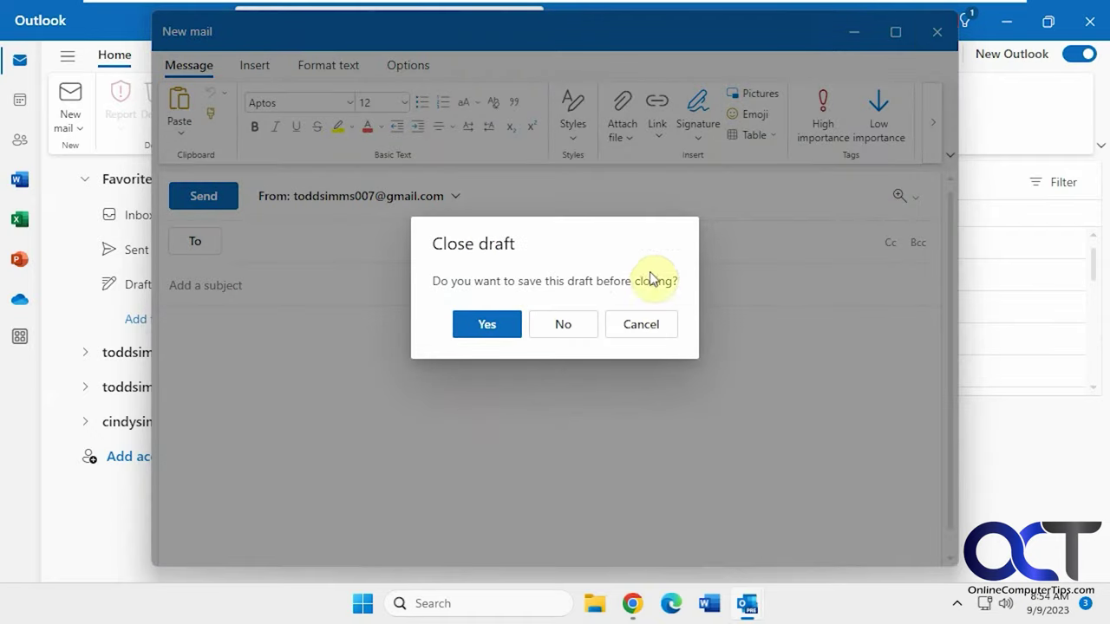
left_click(564, 336)
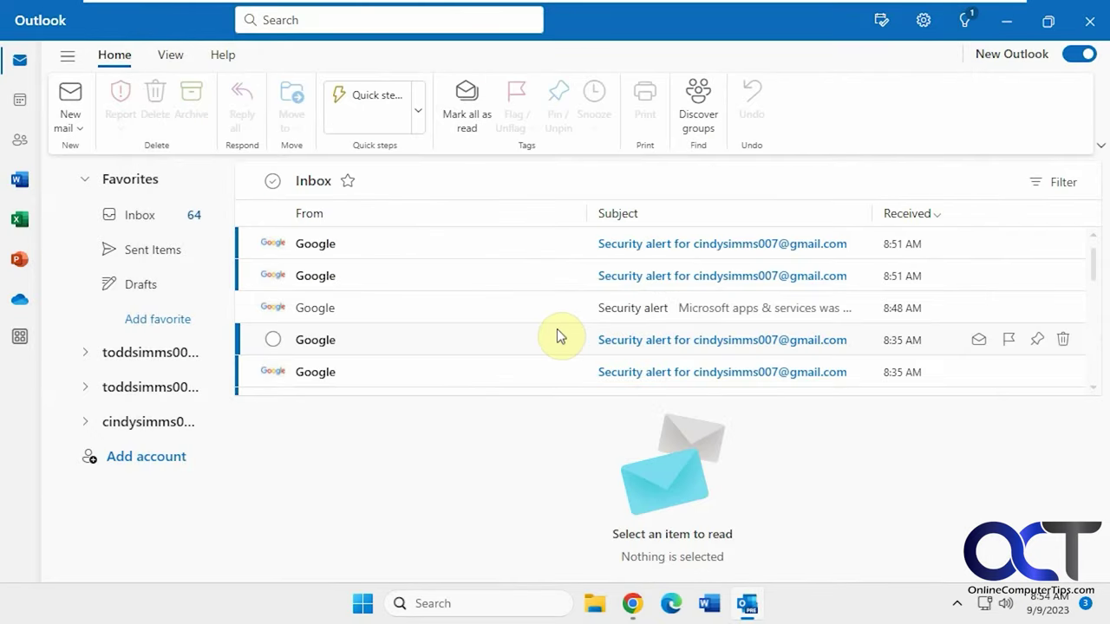
Launch the desktop version of Outlook from the list of all installed apps and expand its ribbon to the full Classic layout
left_click(363, 605)
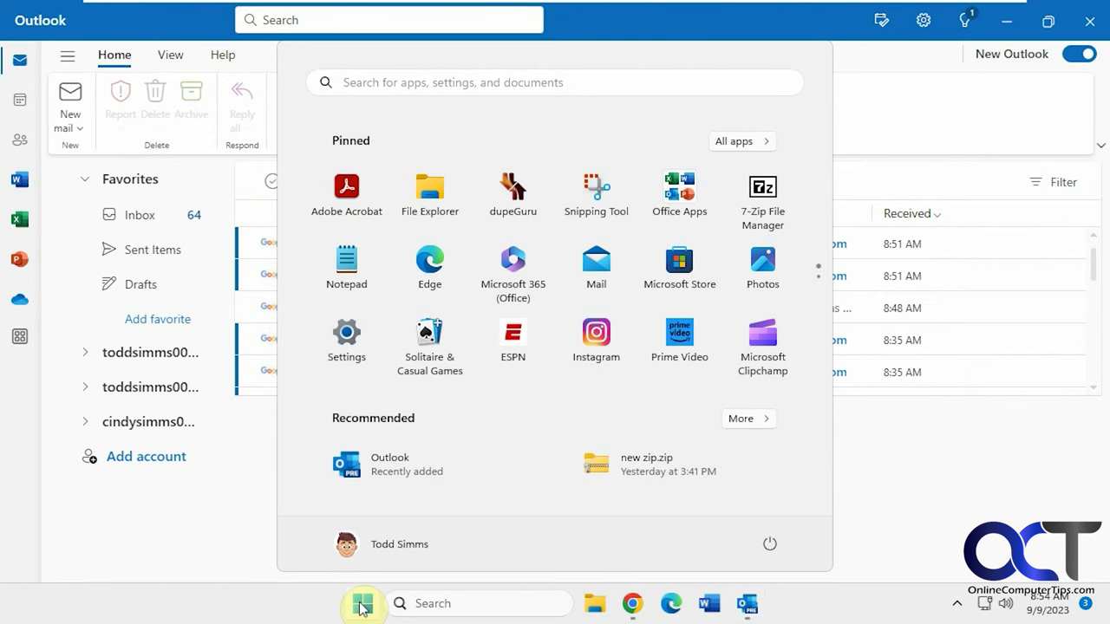
left_click(753, 142)
scroll(590, 326, "down", 4)
scroll(589, 328, "down", 10)
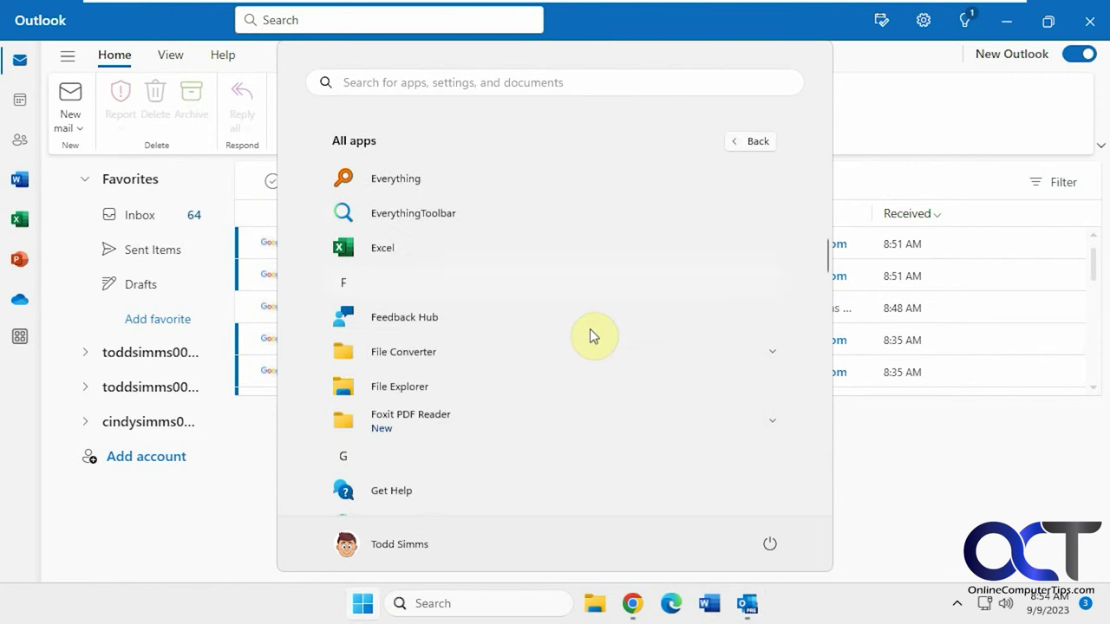
scroll(590, 331, "down", 6)
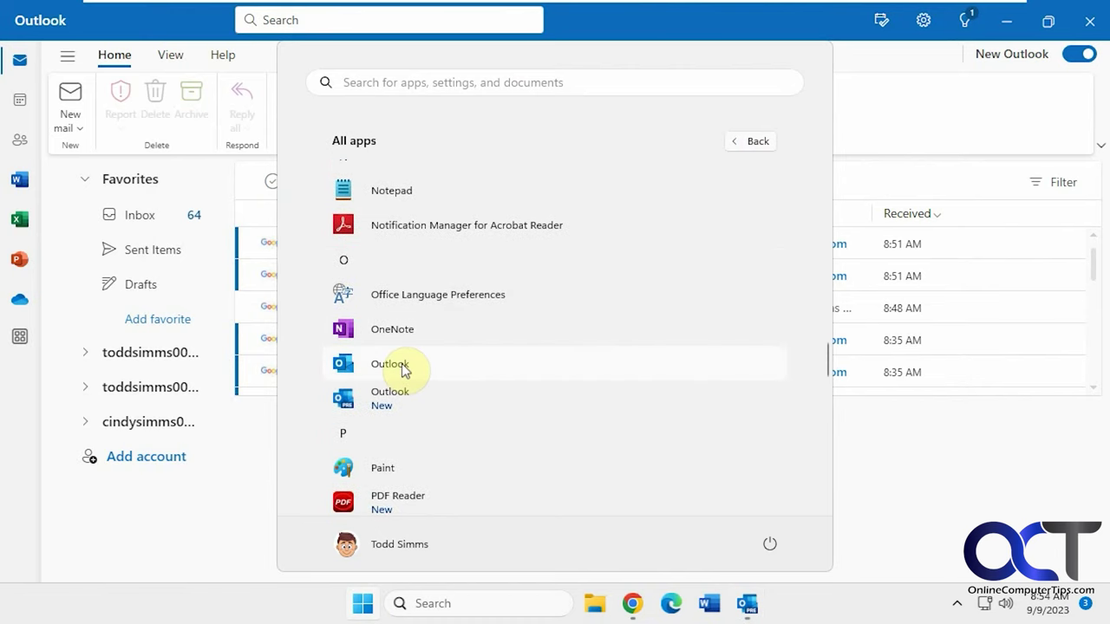
left_click(403, 367)
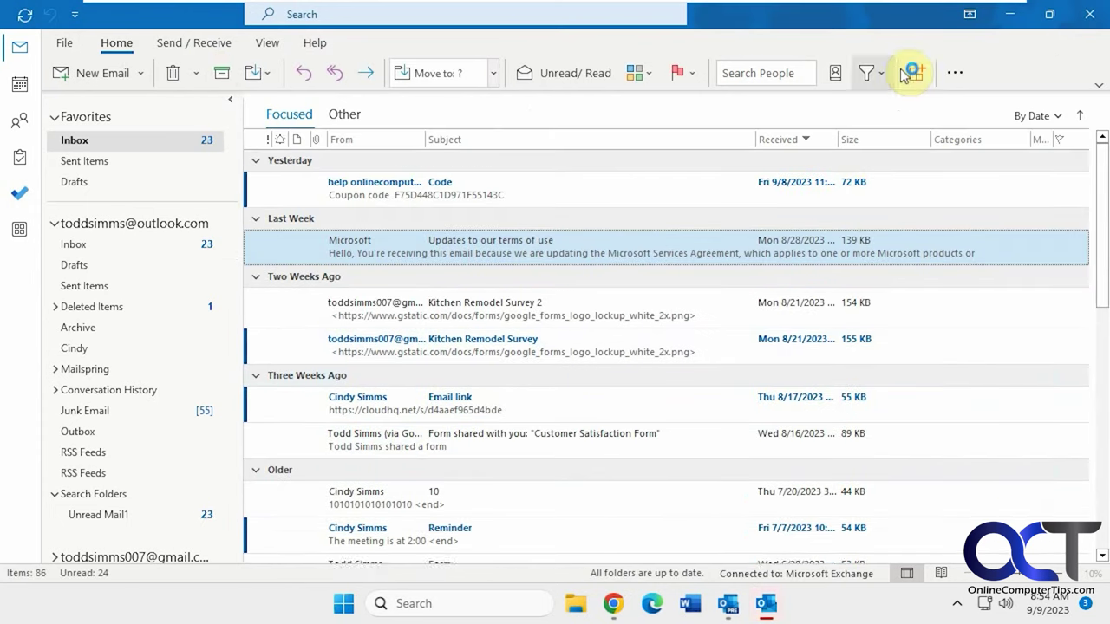
left_click(1099, 89)
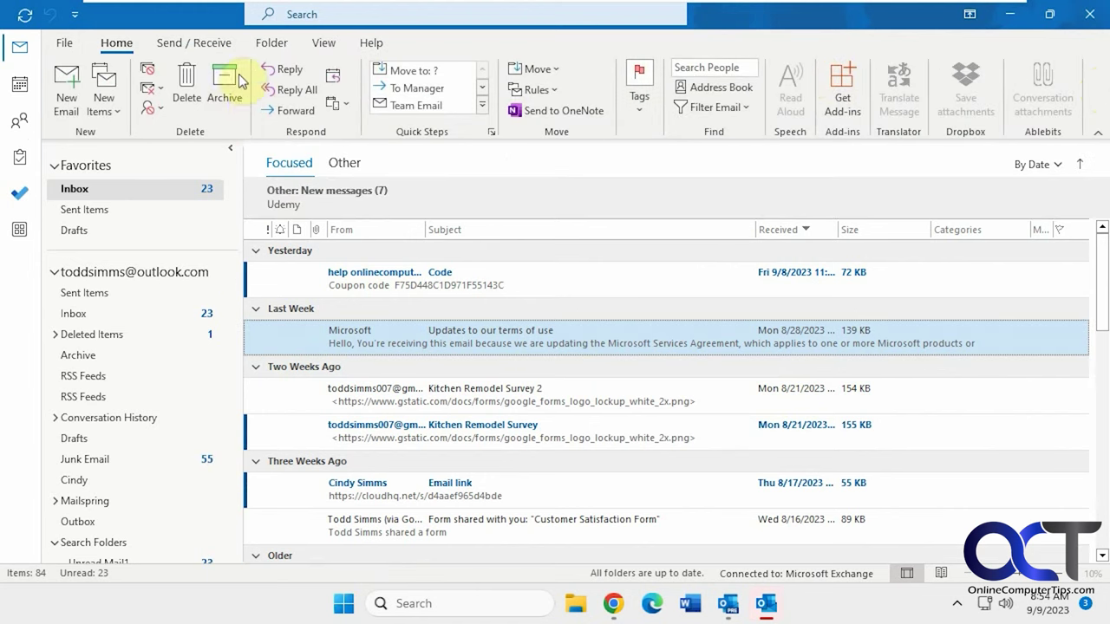
Look through the desktop Outlook's Send / Receive, Folder, View and Home commands and its Account Information page, returning to the inbox
left_click(216, 44)
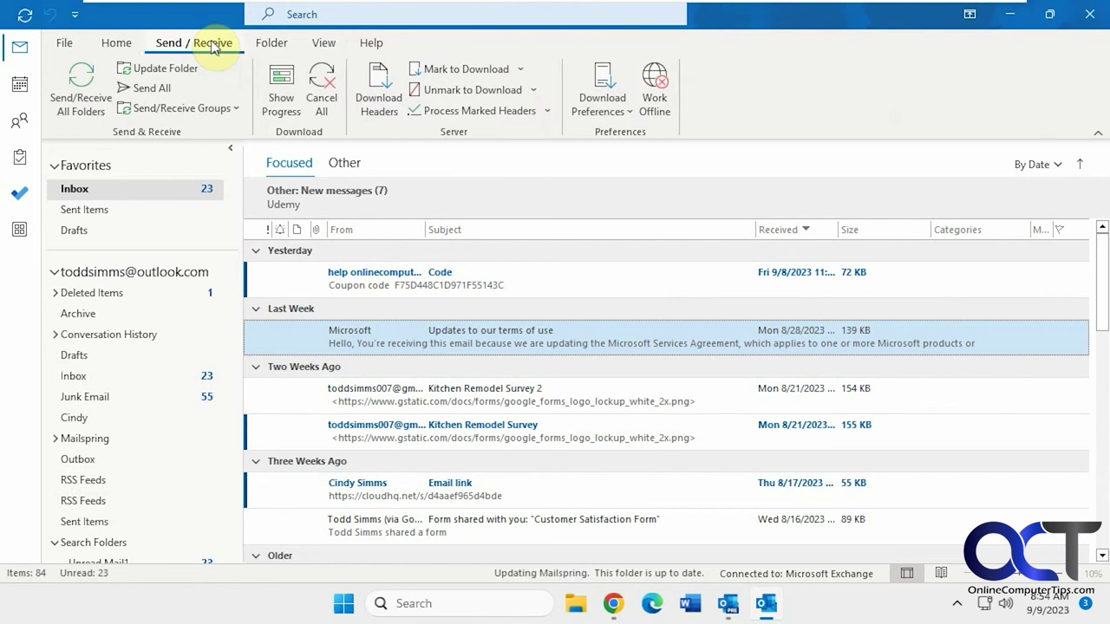
left_click(270, 44)
left_click(324, 44)
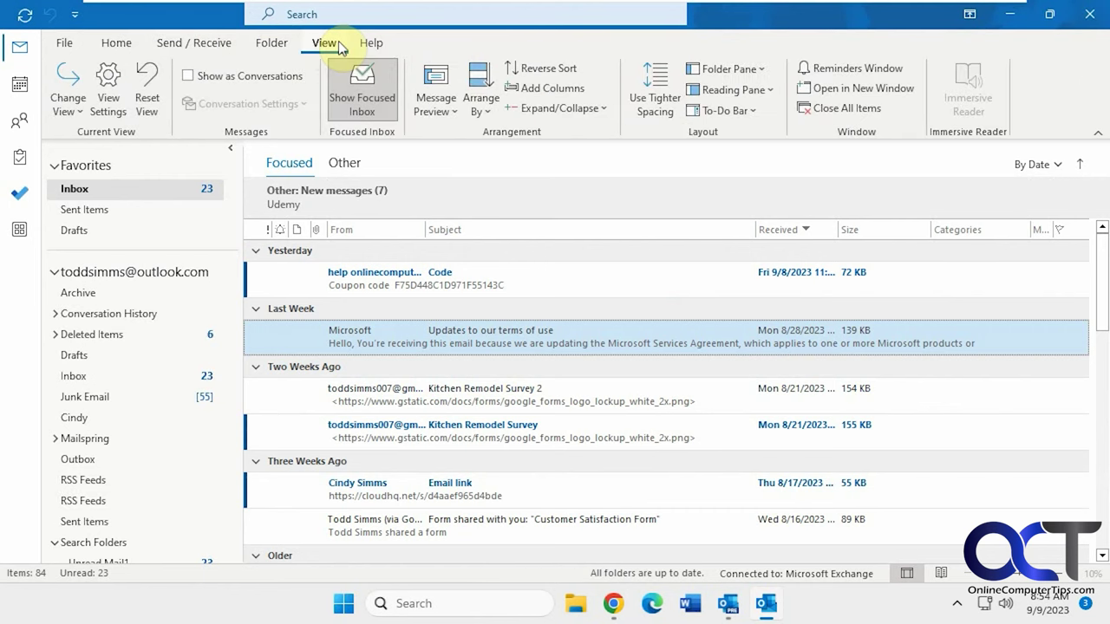
left_click(272, 43)
left_click(195, 44)
left_click(116, 43)
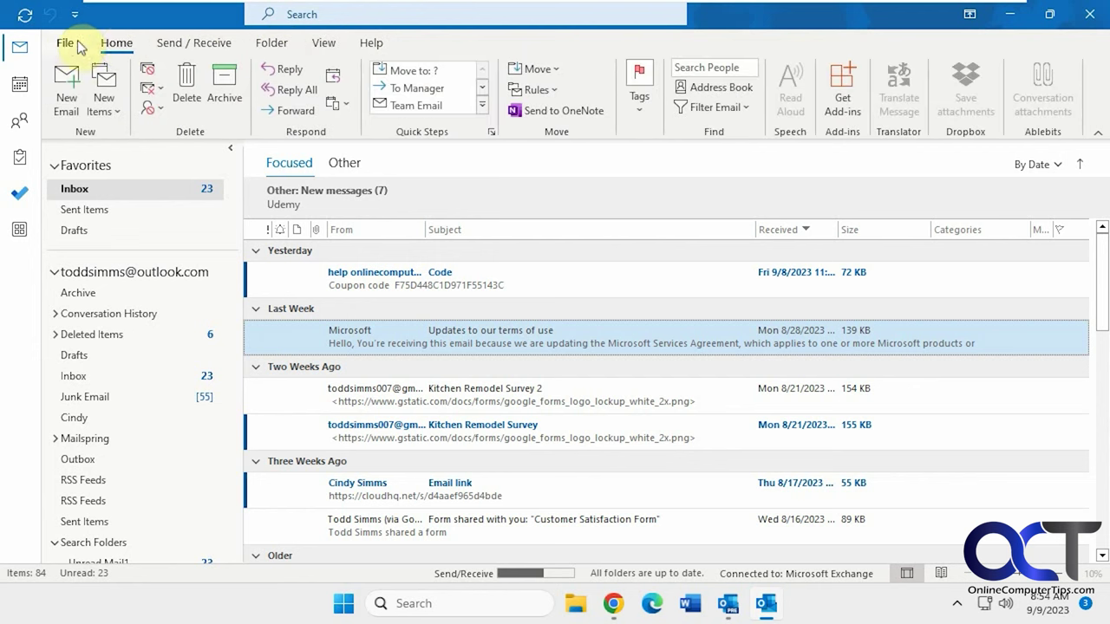
left_click(65, 45)
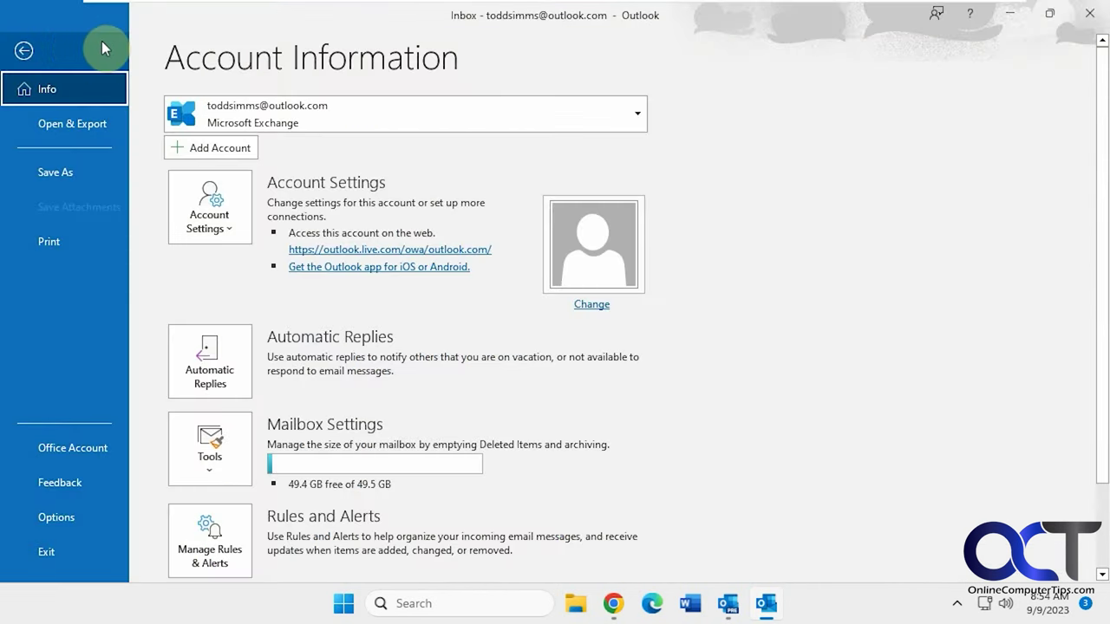
left_click(30, 52)
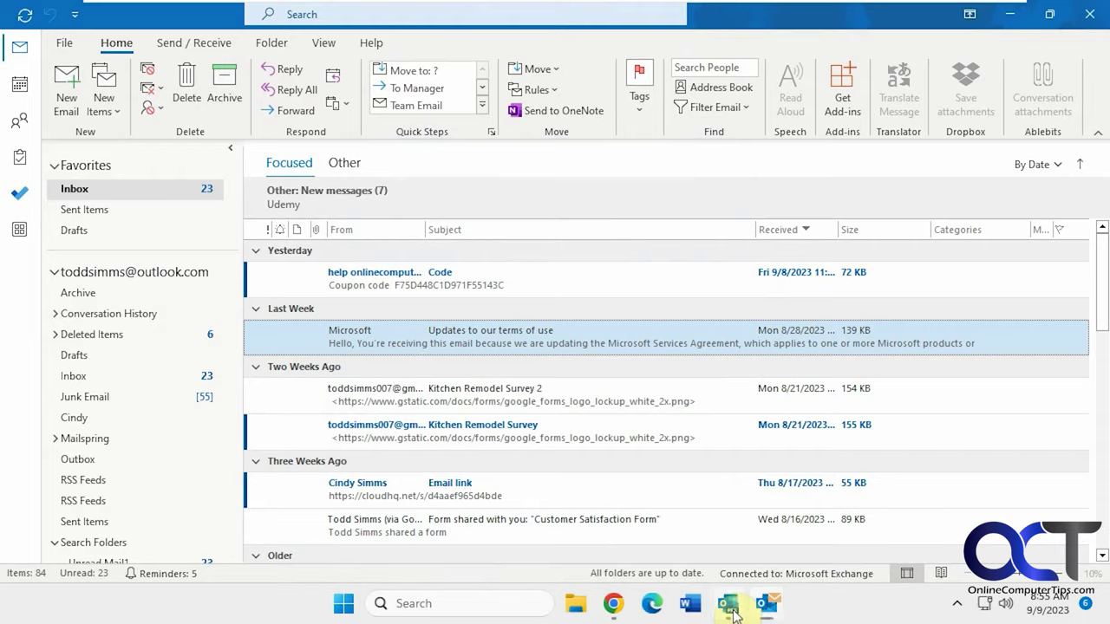
Switch between the new Outlook and the desktop Outlook to compare their Home commands
left_click(733, 611)
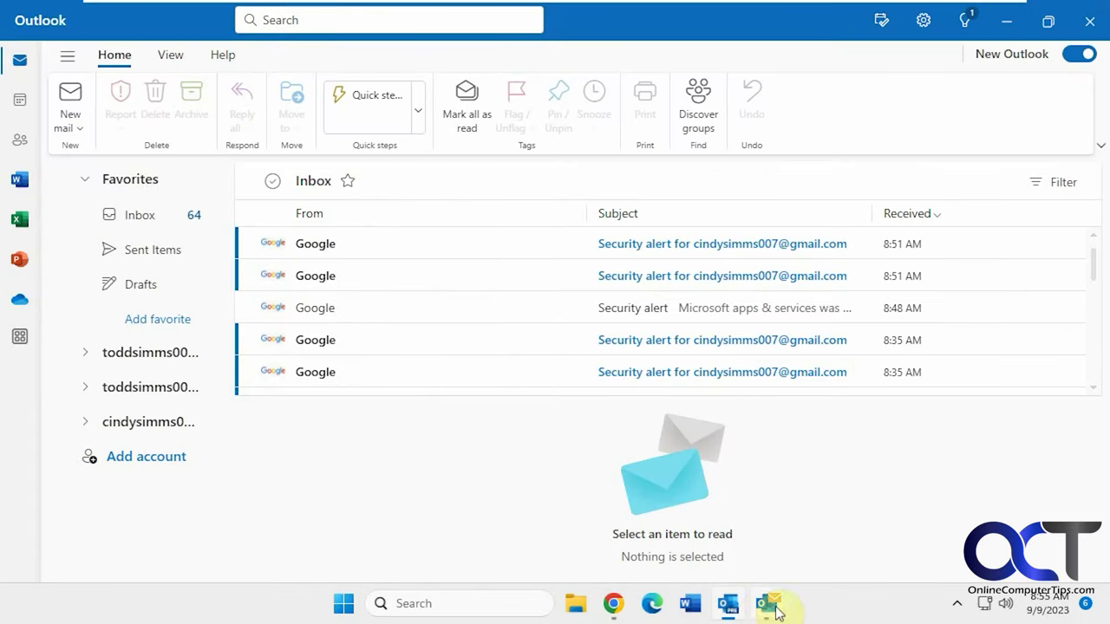
left_click(769, 611)
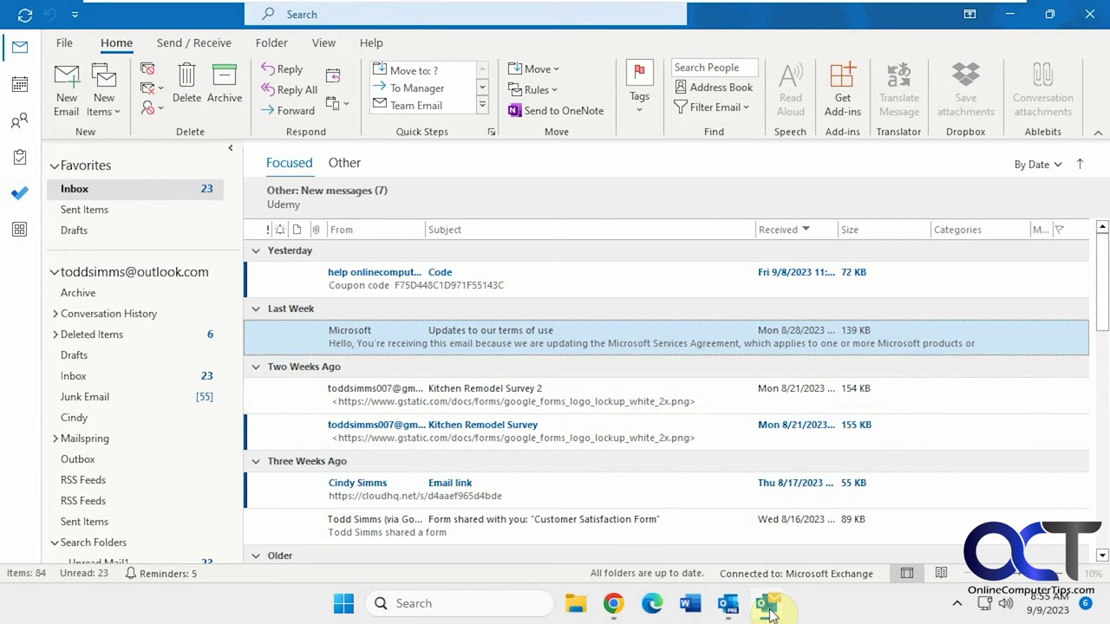
left_click(733, 611)
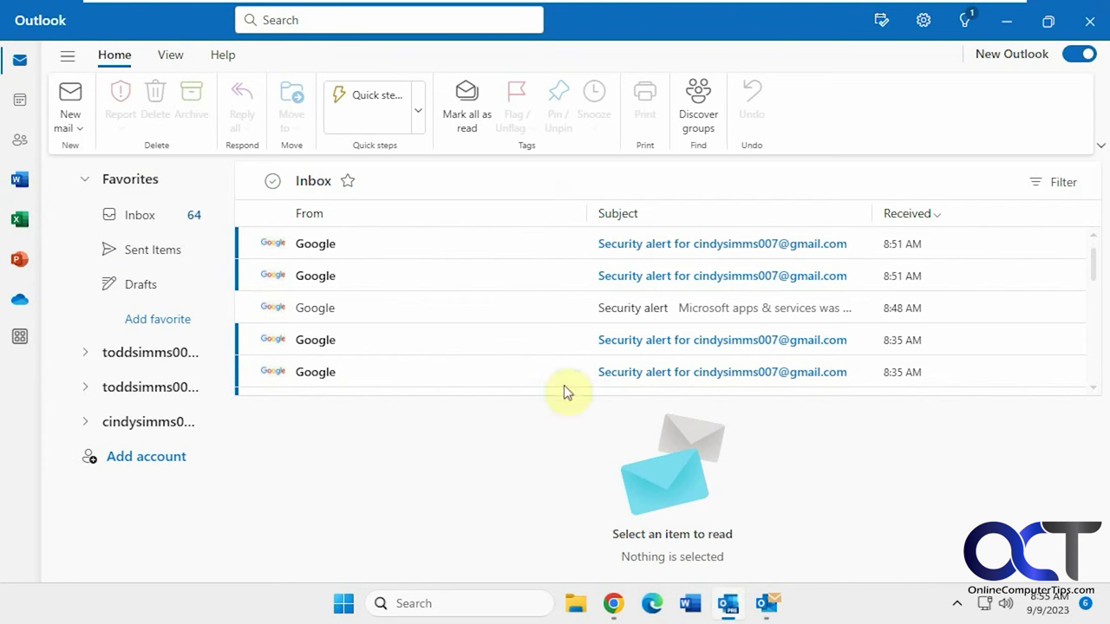
Show the View commands in both the new Outlook and the desktop Outlook and compare them
left_click(176, 57)
left_click(768, 609)
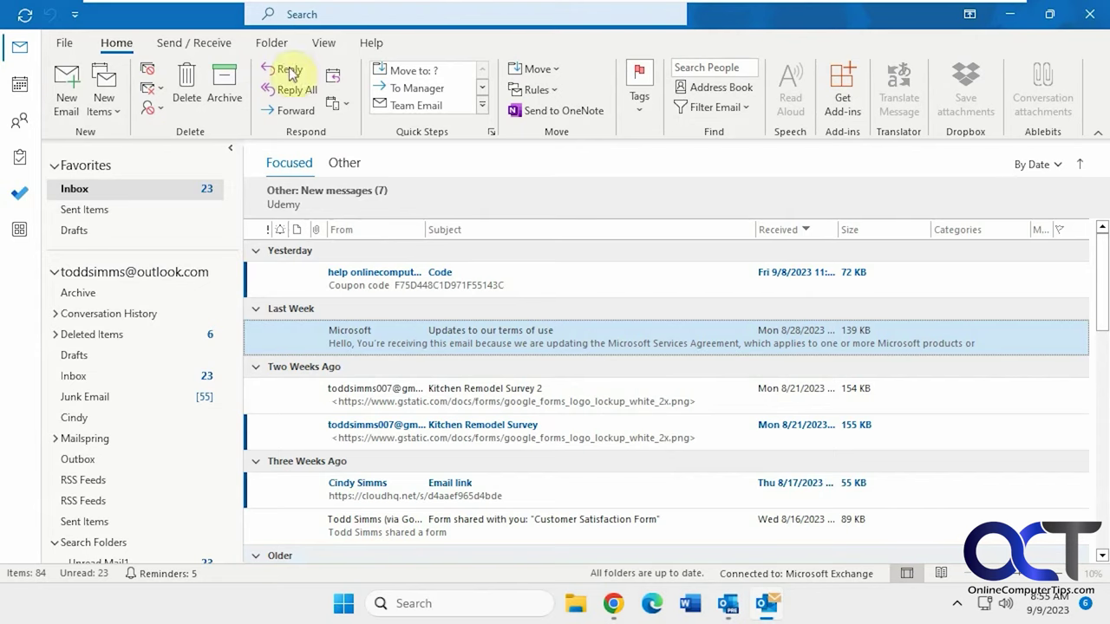
left_click(323, 50)
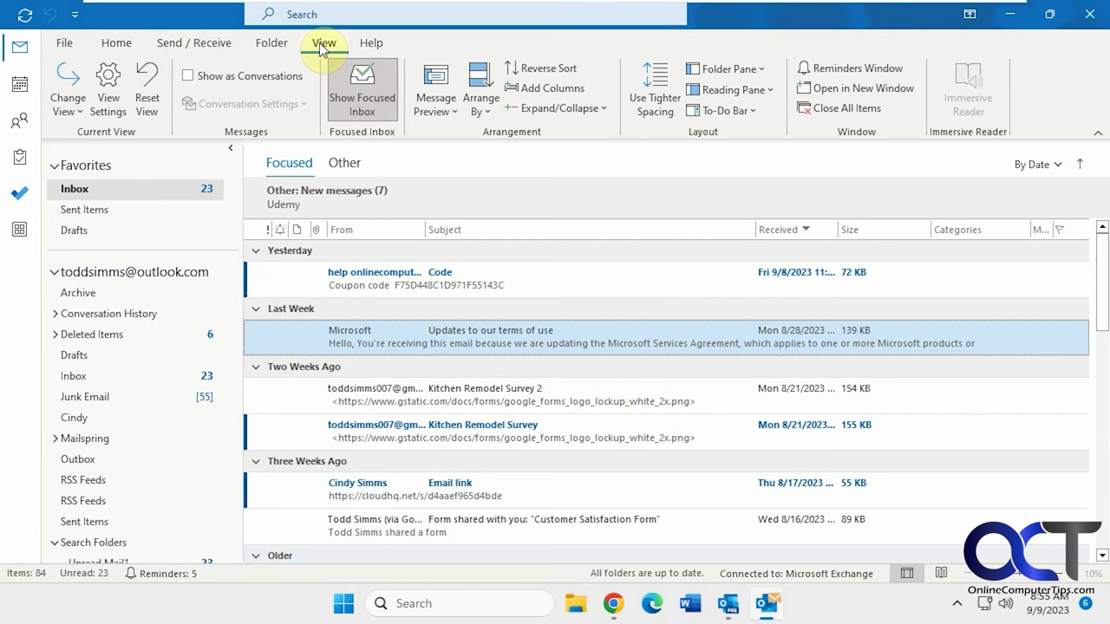
left_click(730, 605)
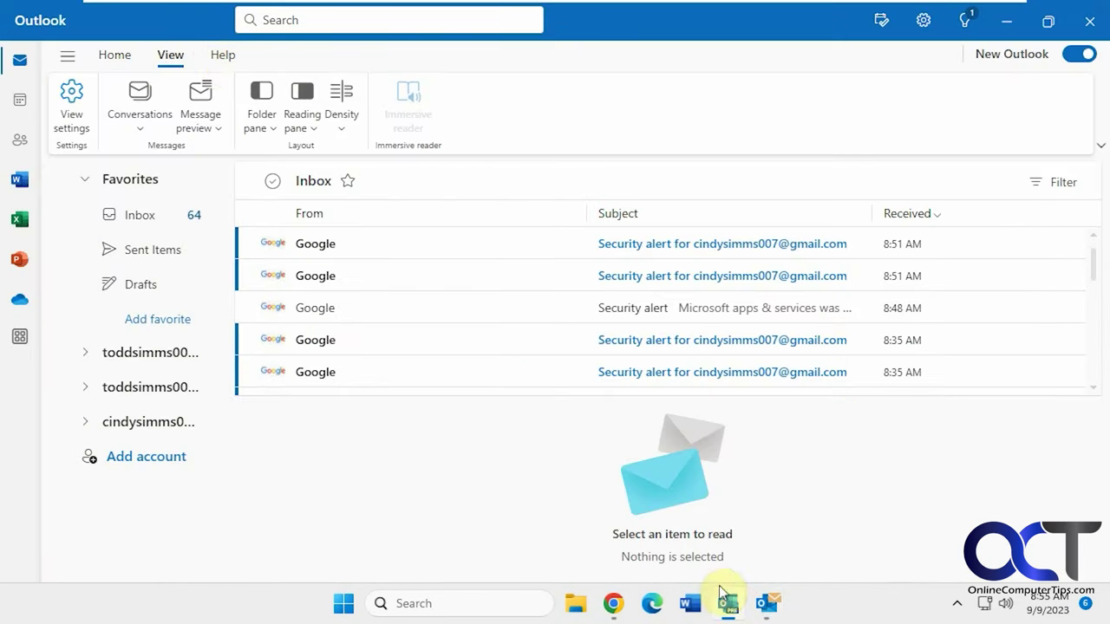
Switch to the desktop Outlook and display the Mail category of its Outlook Options
left_click(769, 607)
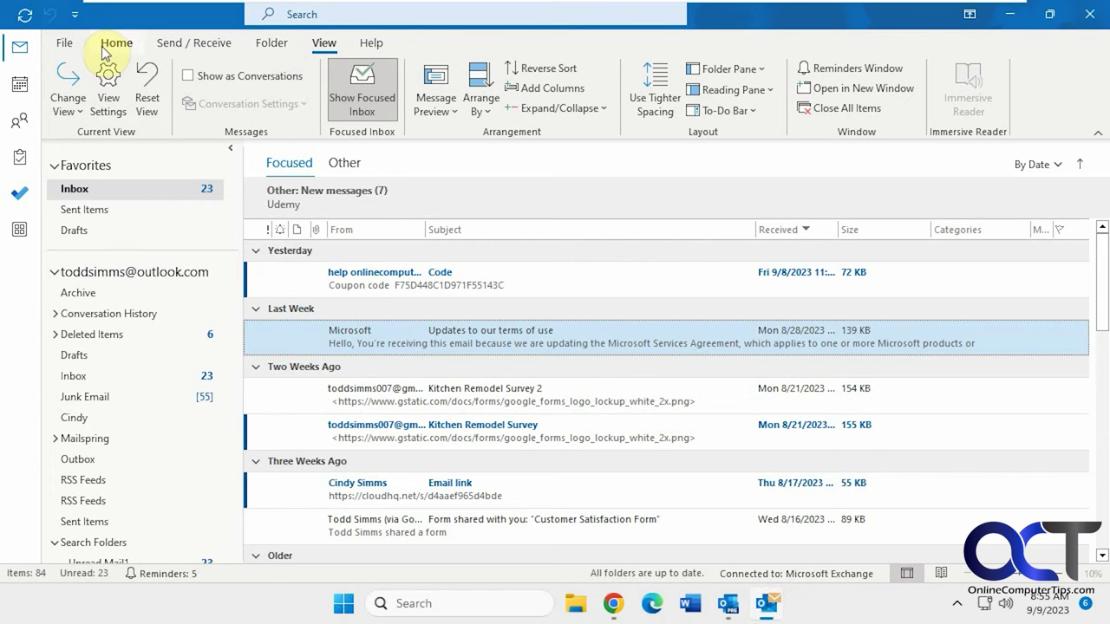
left_click(64, 42)
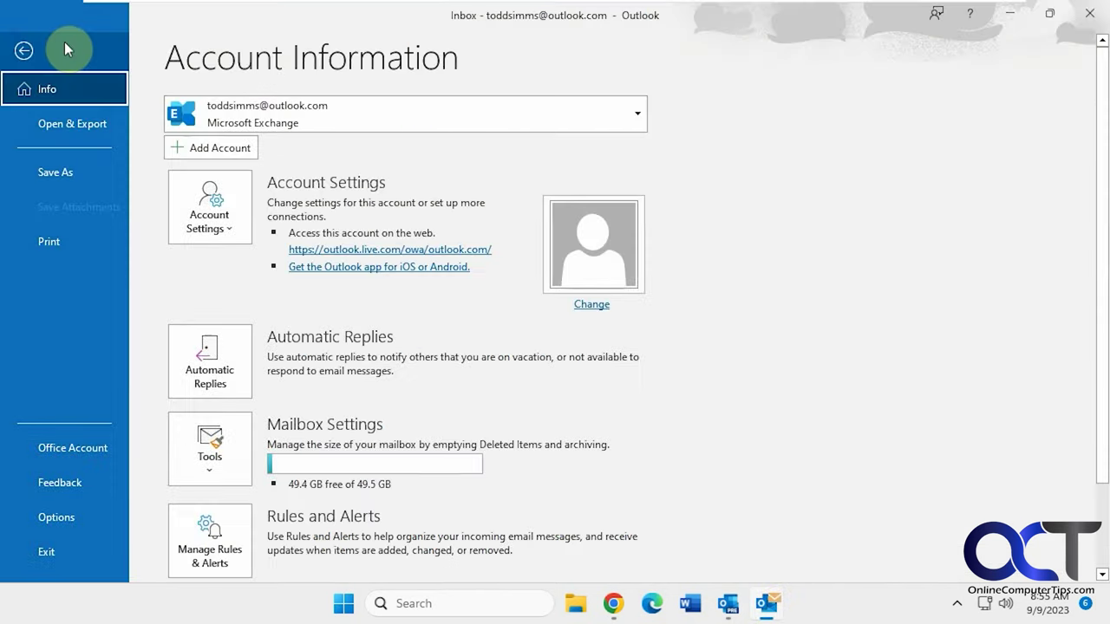
left_click(86, 515)
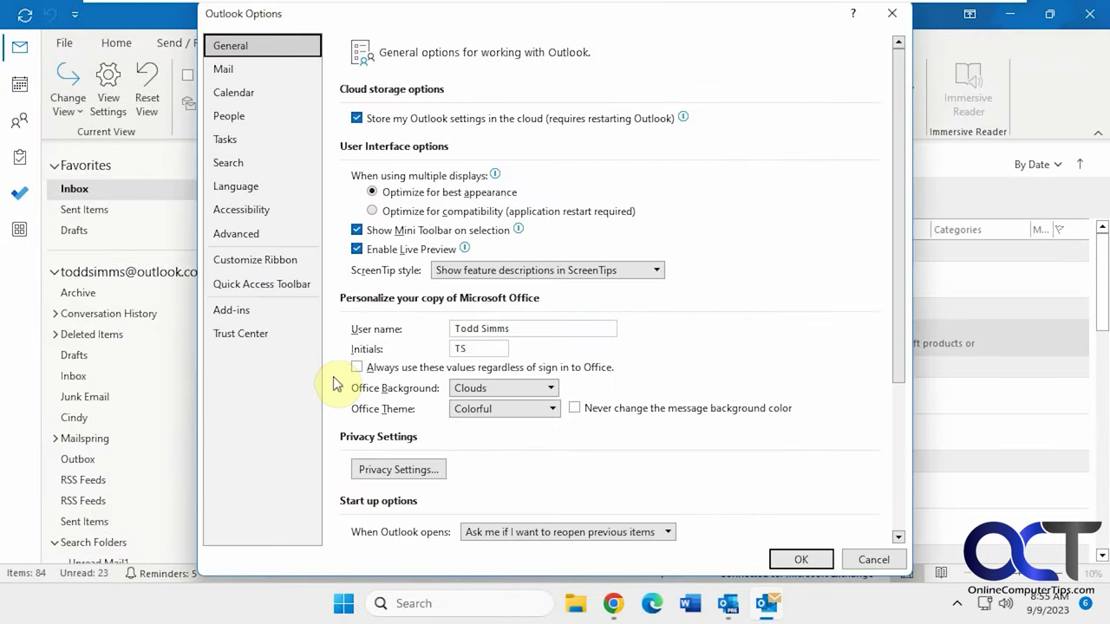
left_click(232, 69)
Open the new Outlook's view settings, compare them with the desktop Outlook Options, and close both without changes
left_click(767, 603)
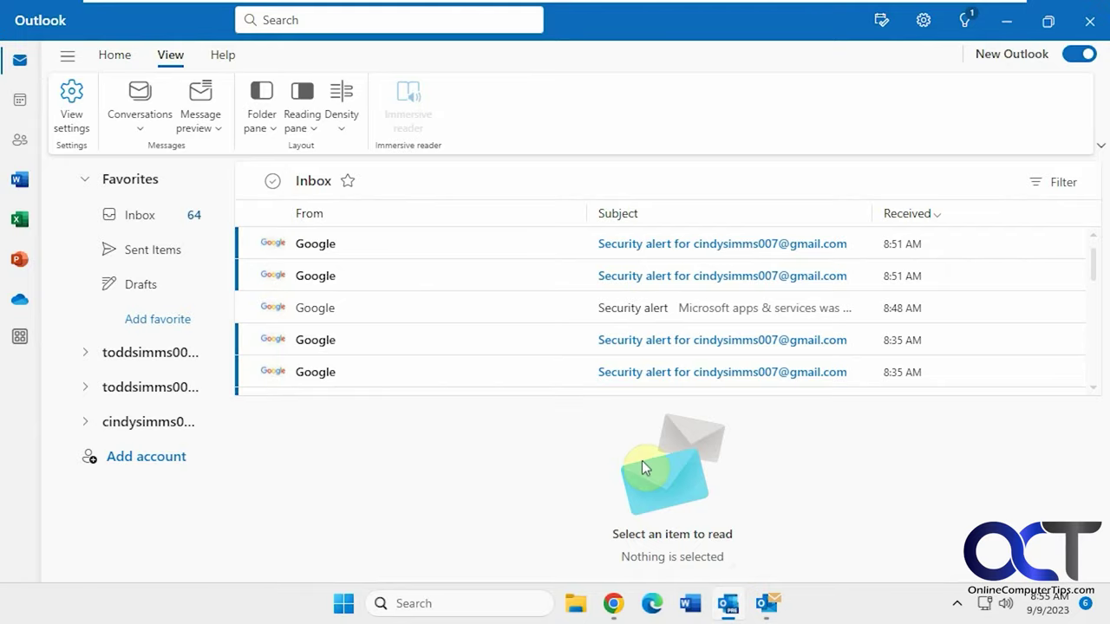
left_click(72, 109)
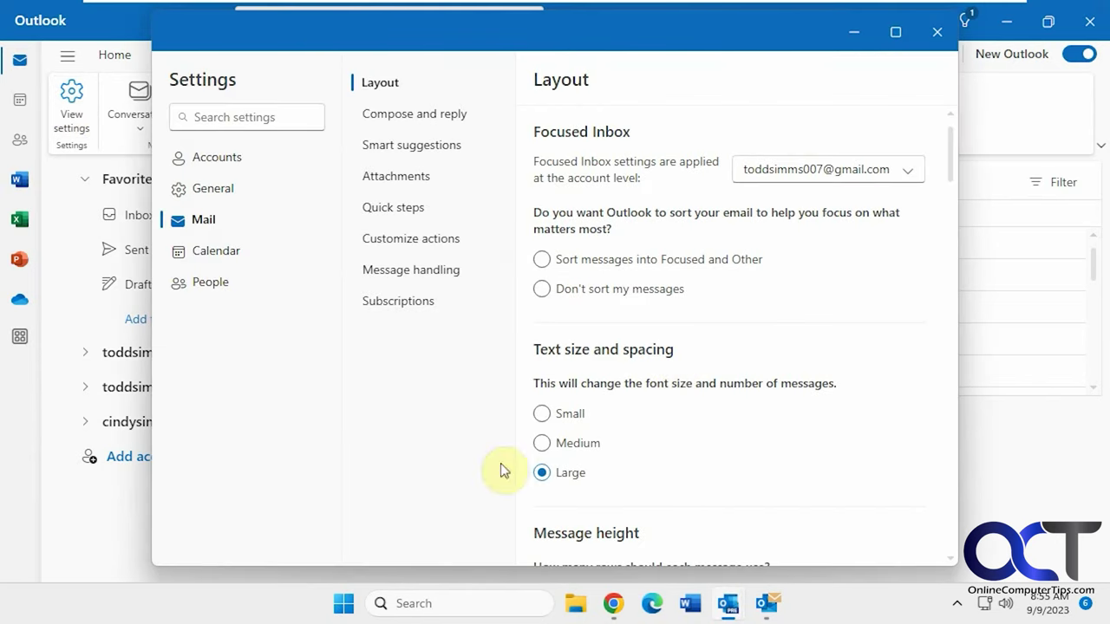
left_click(770, 609)
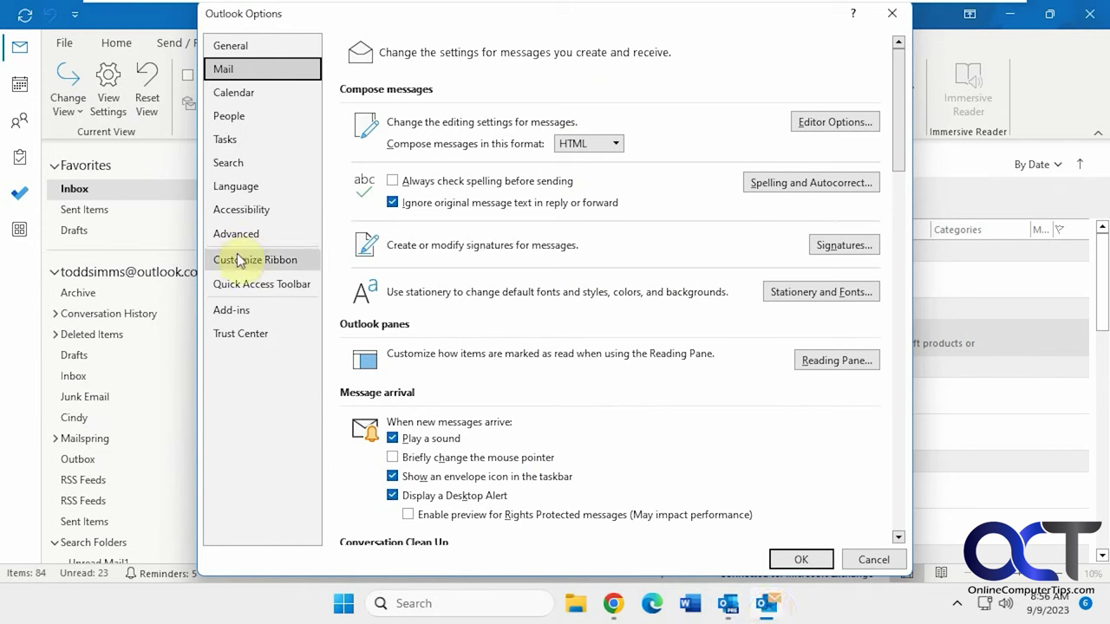
left_click(871, 558)
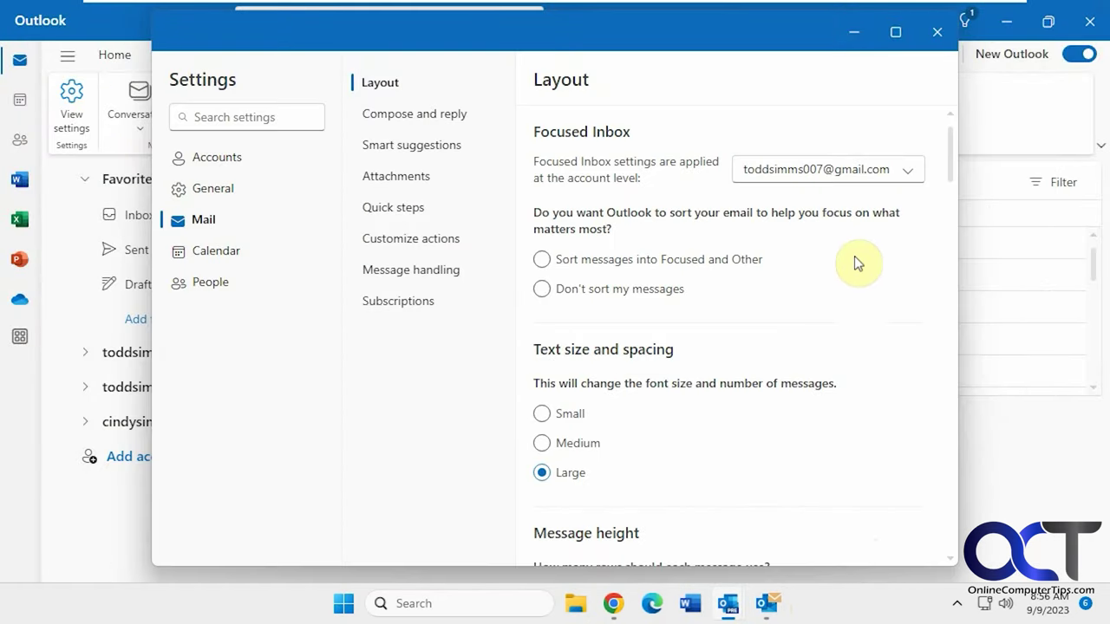
left_click(935, 38)
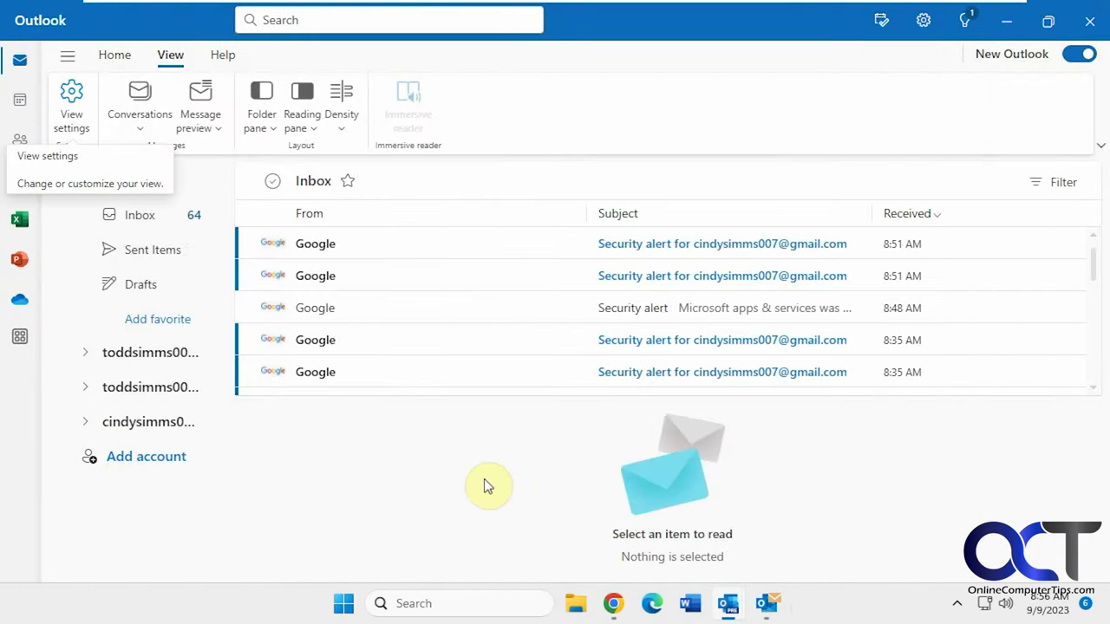